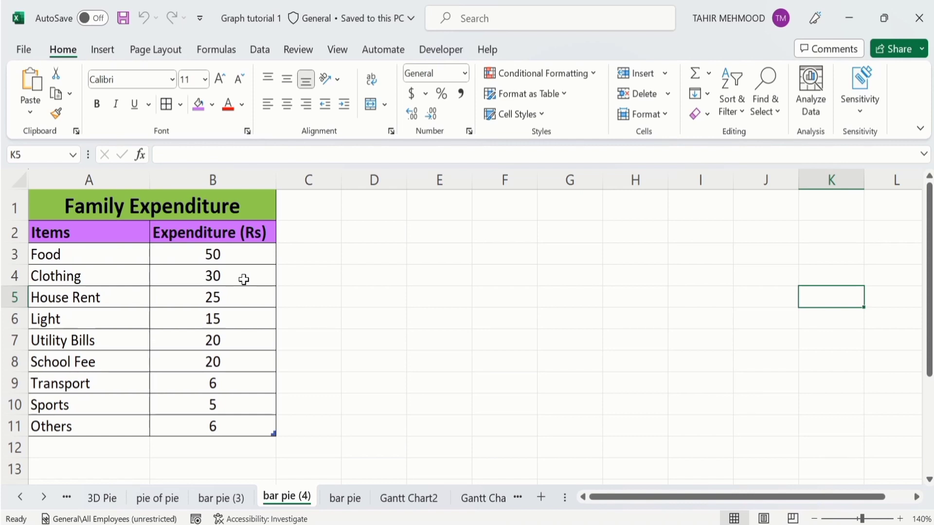
Step: Insert a Bar of Pie chart from the items and expenditure data in A3:B11
click(240, 427)
mouse_move(241, 427)
mouse_down()
mouse_move(212, 415)
mouse_move(111, 261)
mouse_up()
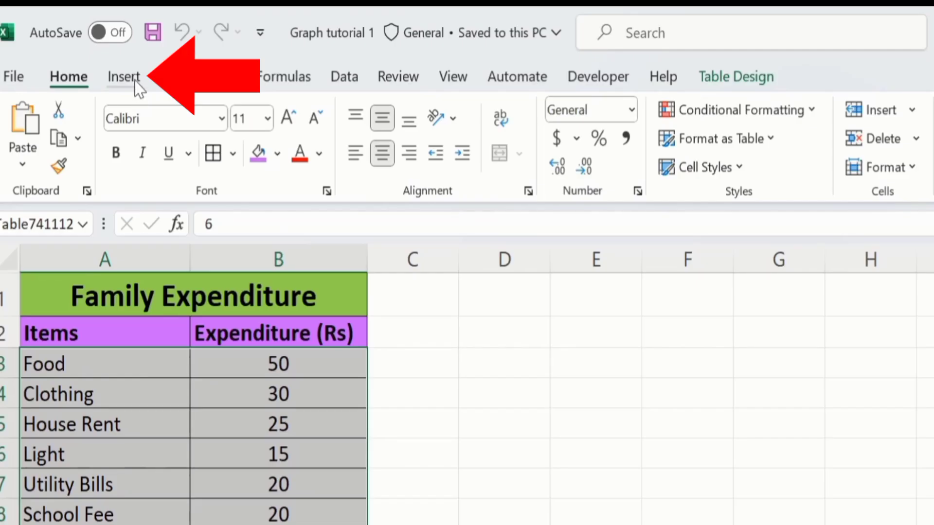
click(108, 51)
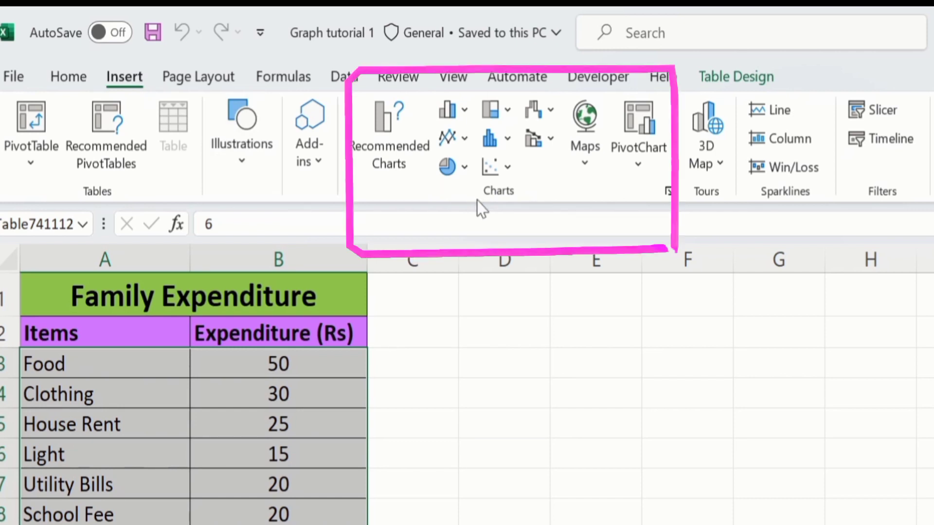
click(465, 168)
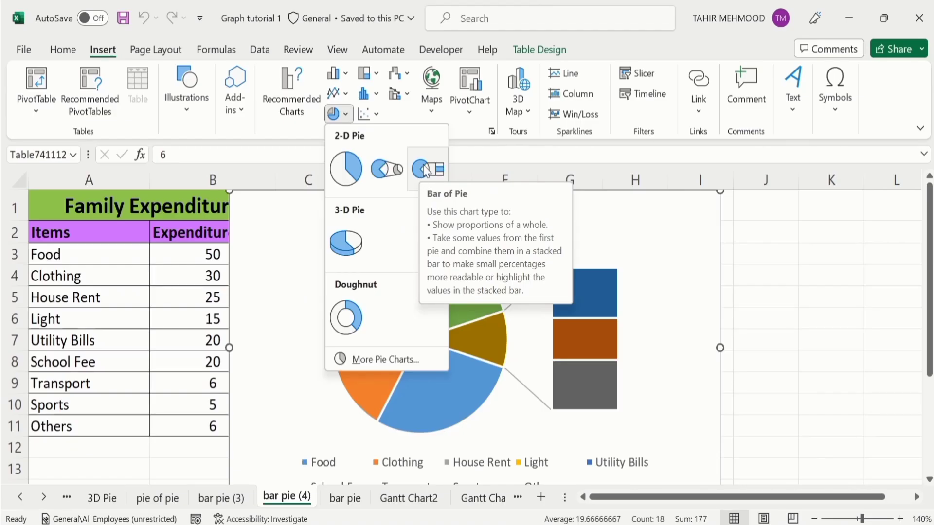
click(426, 170)
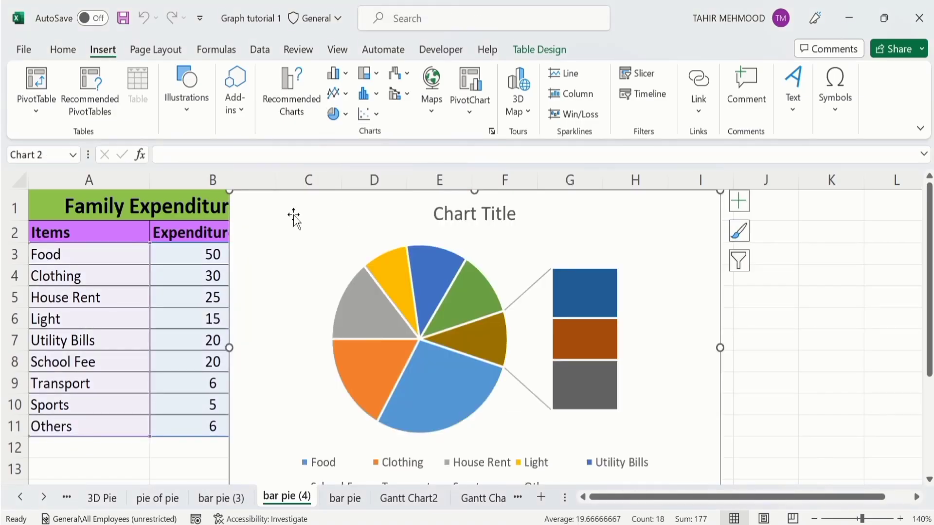
Step: Place the chart clear of the data table and compare it with the finished chart on the bar pie (3) sheet
drag(278, 206, 343, 211)
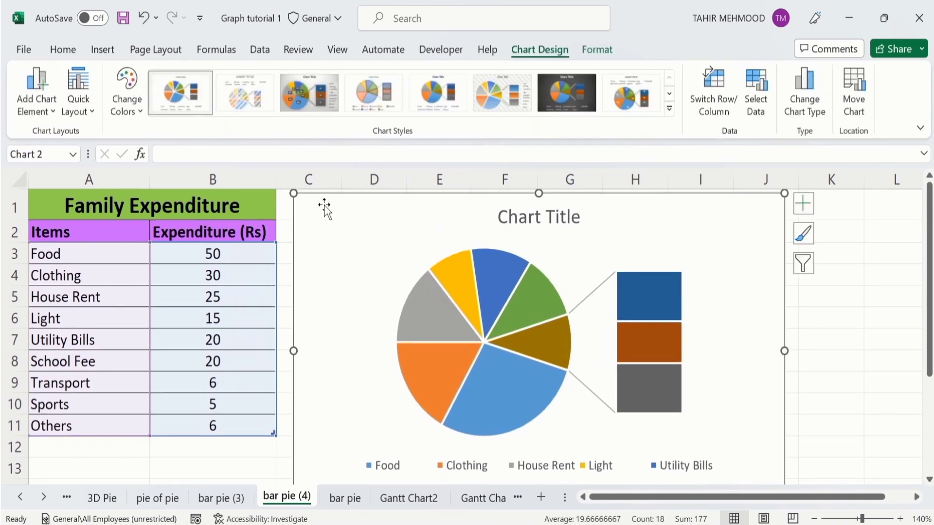
drag(293, 194, 305, 197)
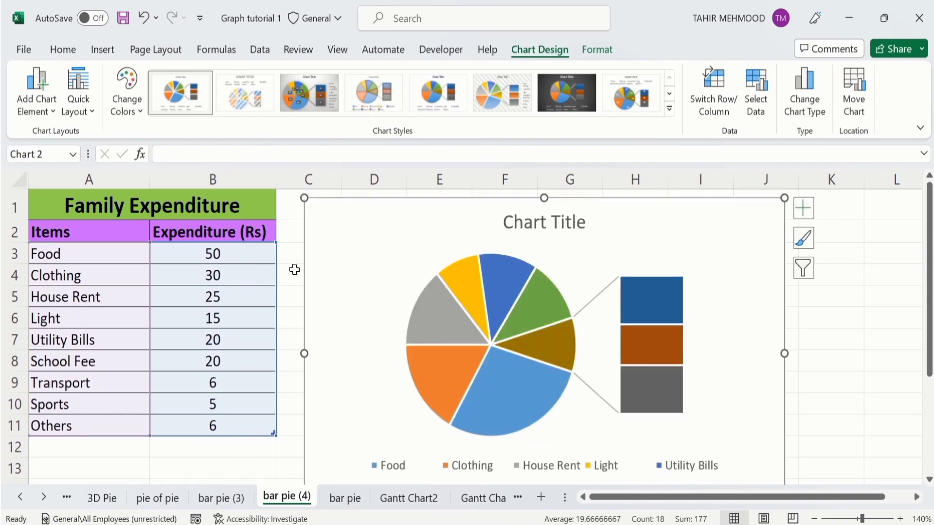
click(221, 498)
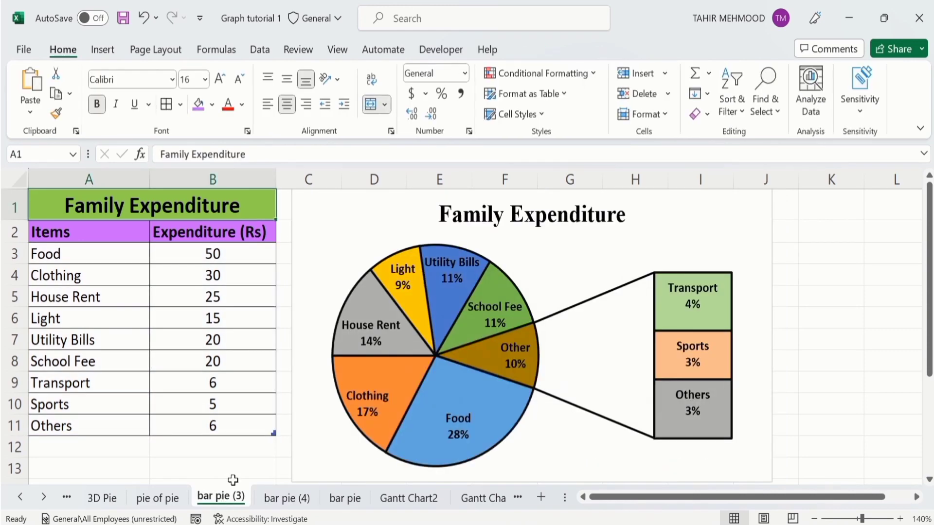
click(275, 494)
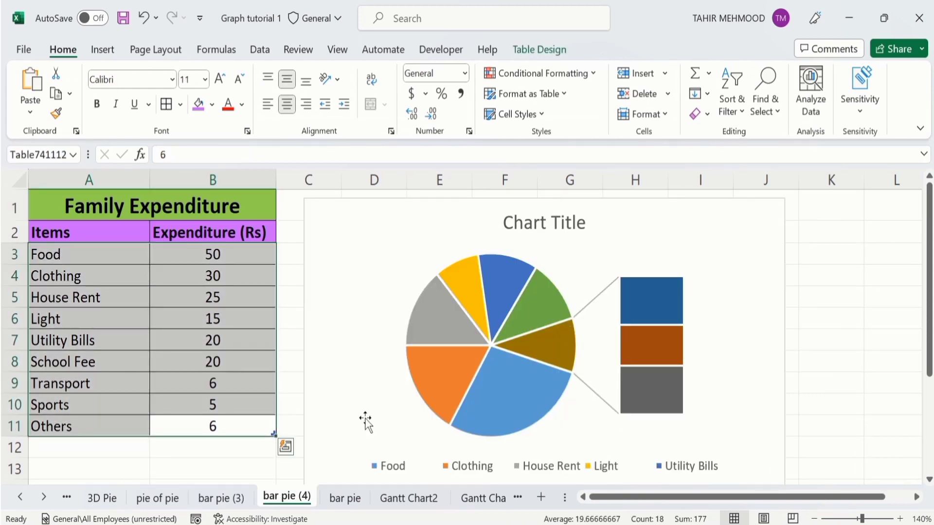
Step: Add data labels to the bar of pie chart and remove its legend
click(763, 218)
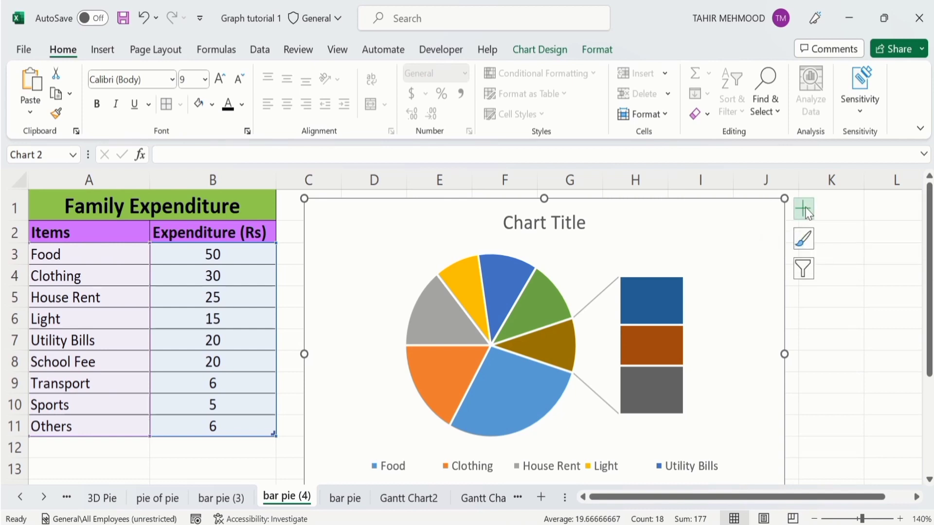
click(813, 213)
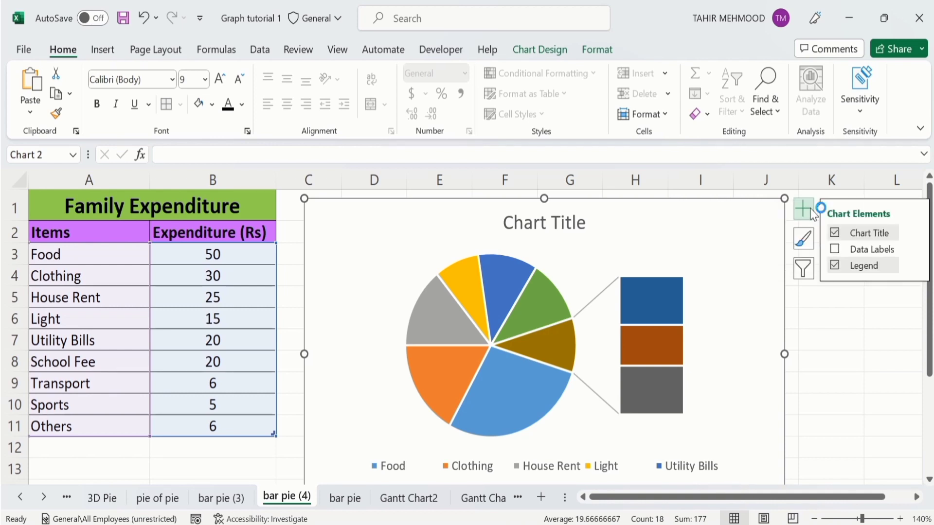
click(835, 250)
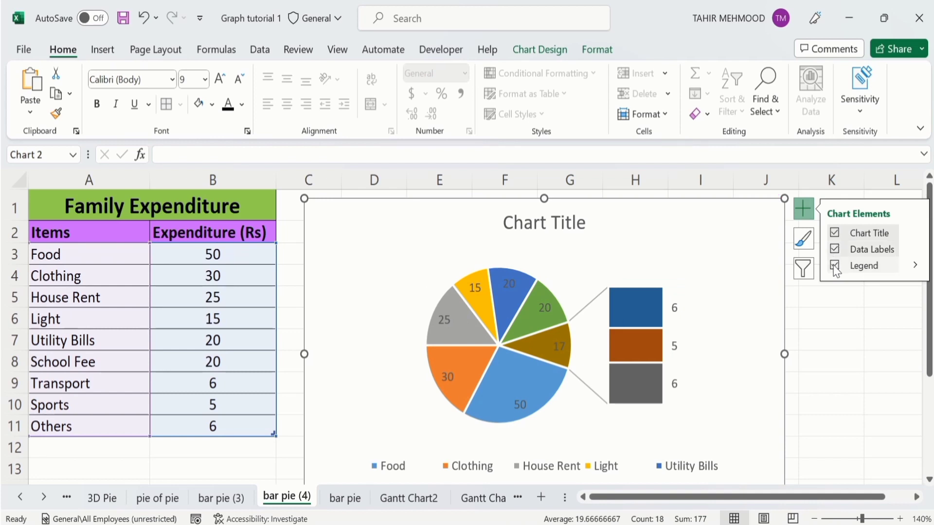
click(834, 265)
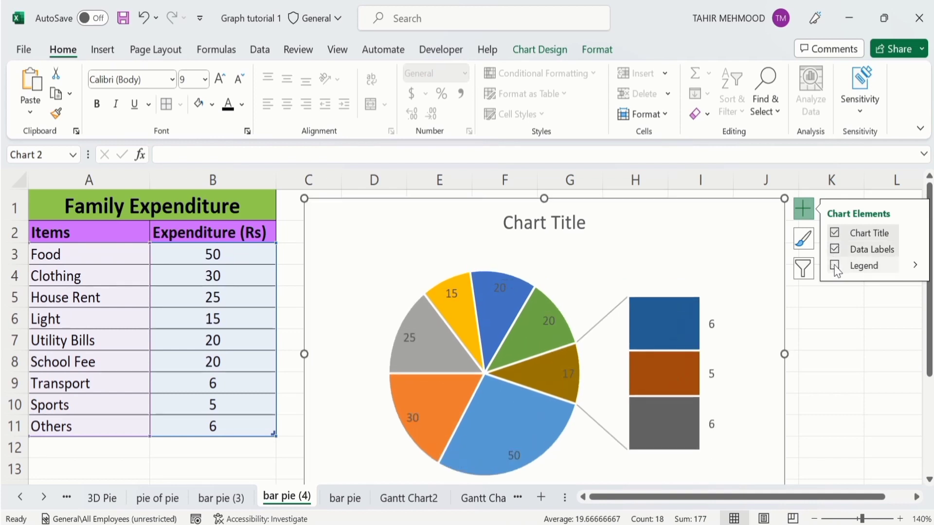
click(836, 352)
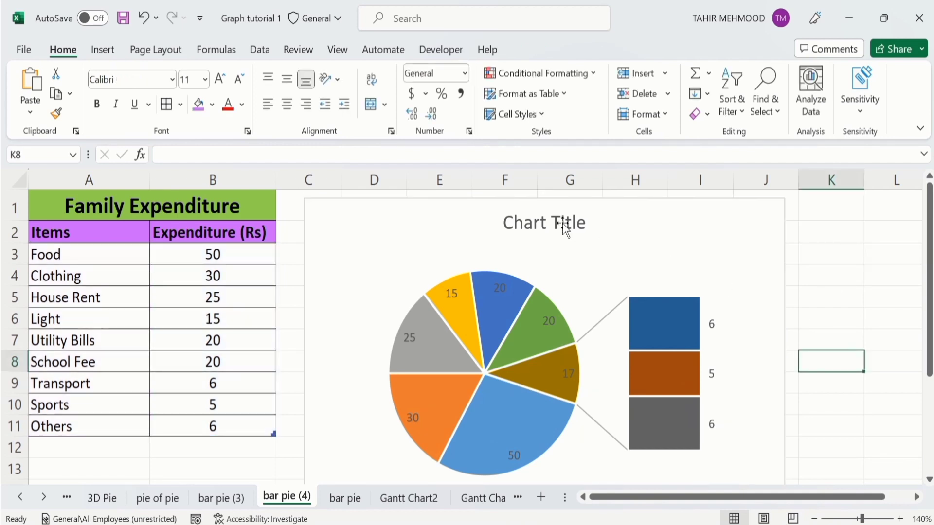
Step: Link the chart title to the table heading in A1:B1 with a cell reference formula
click(536, 224)
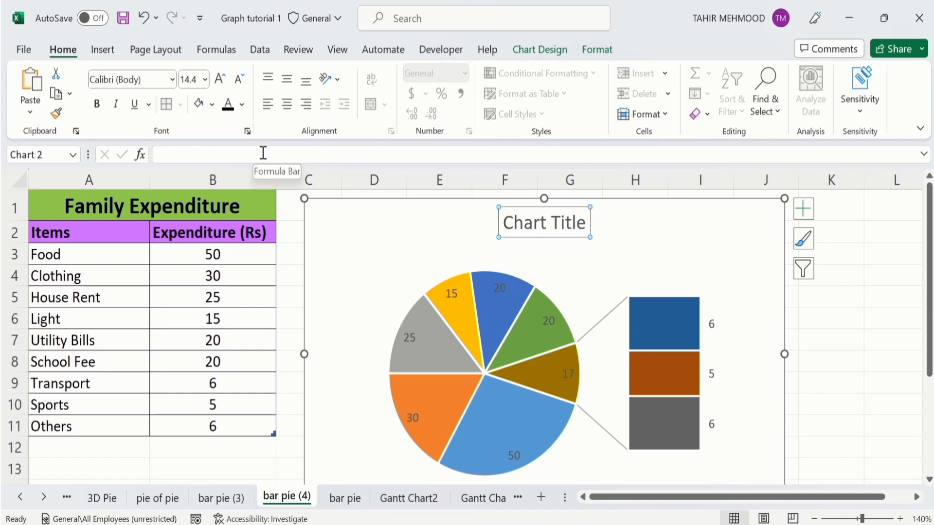
click(262, 153)
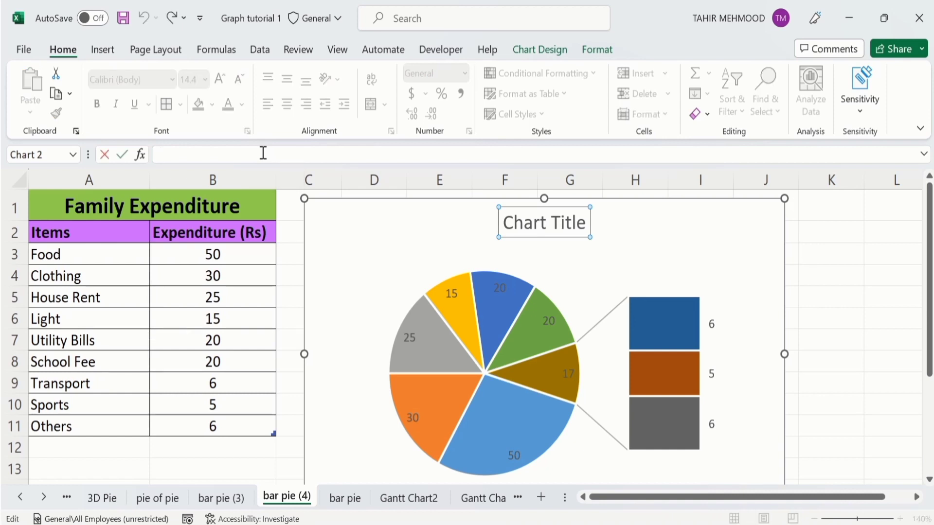
text(=)
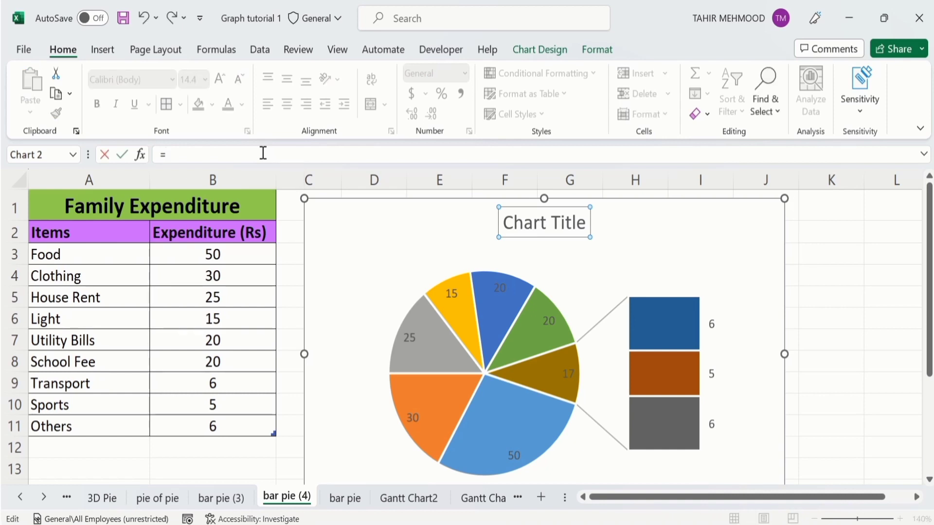
click(212, 205)
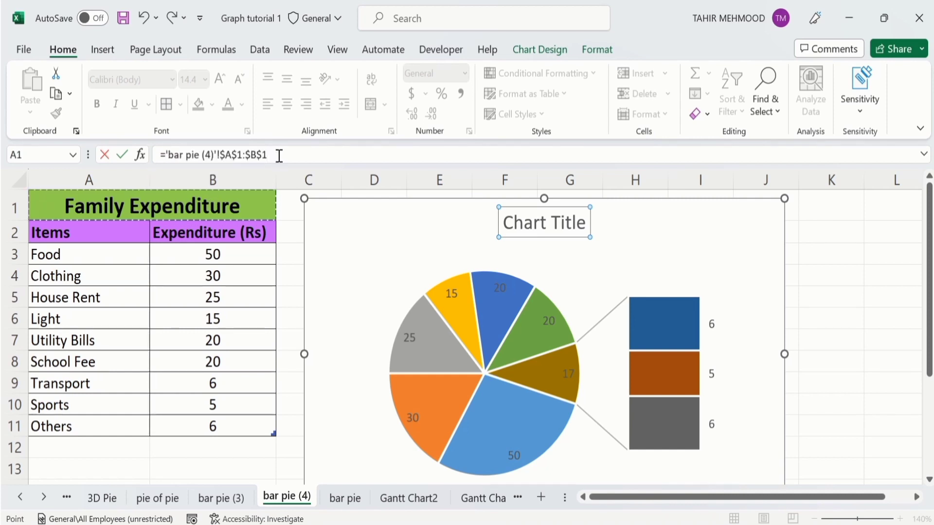
key(Return)
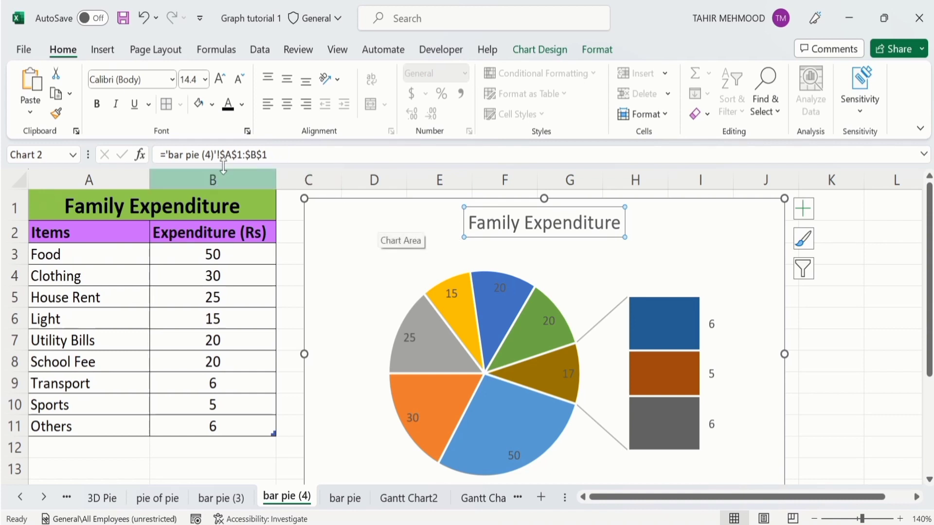
Step: Format the chart title as bold black text at size 16
click(97, 106)
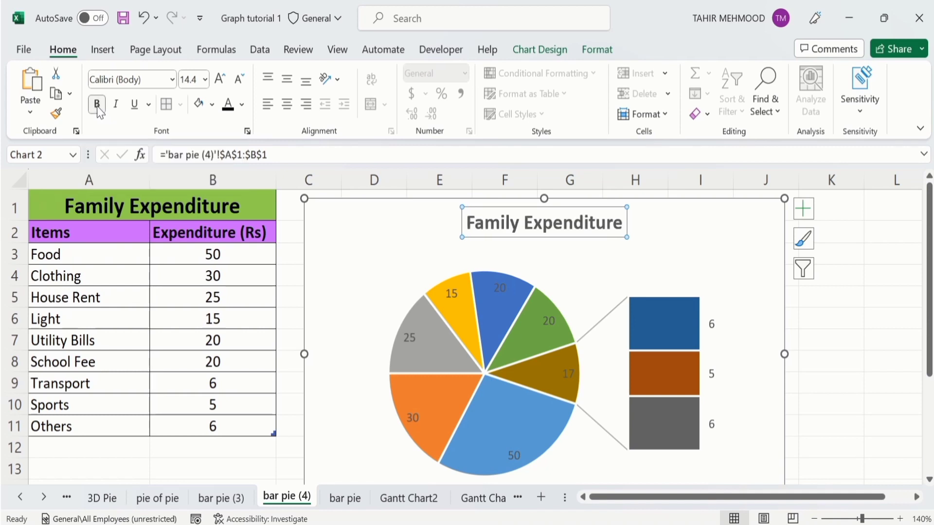
click(241, 104)
click(235, 127)
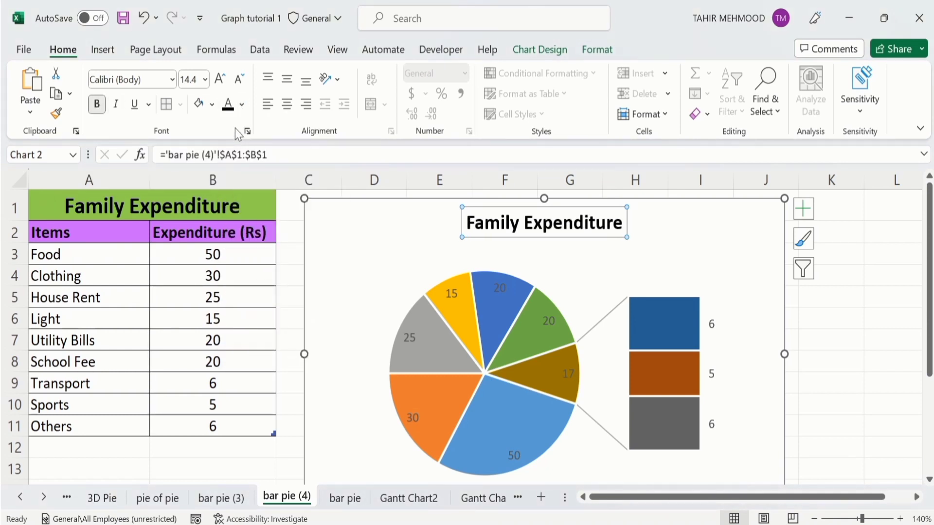
click(206, 79)
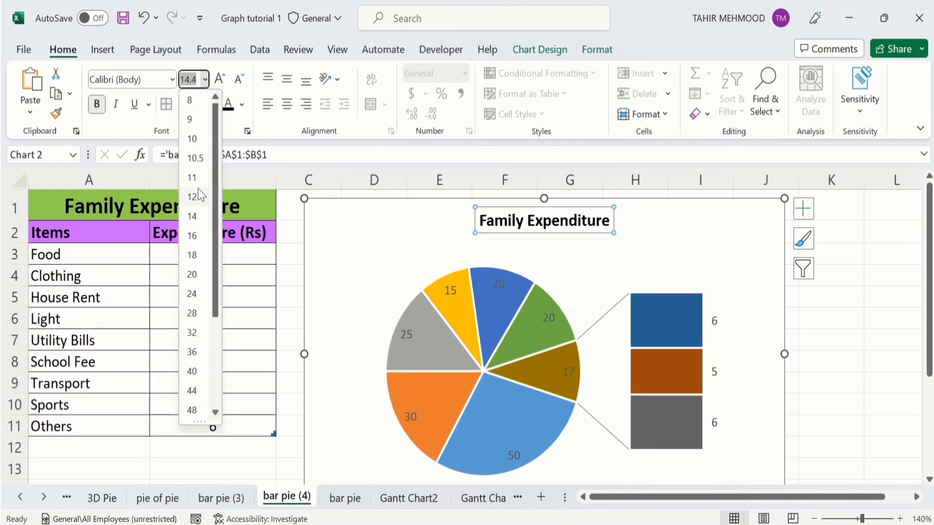
click(192, 235)
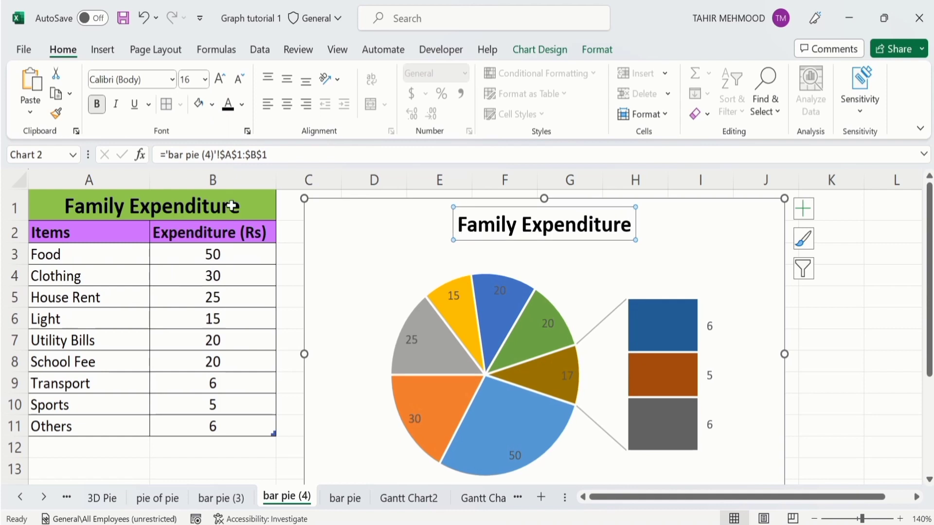
click(837, 358)
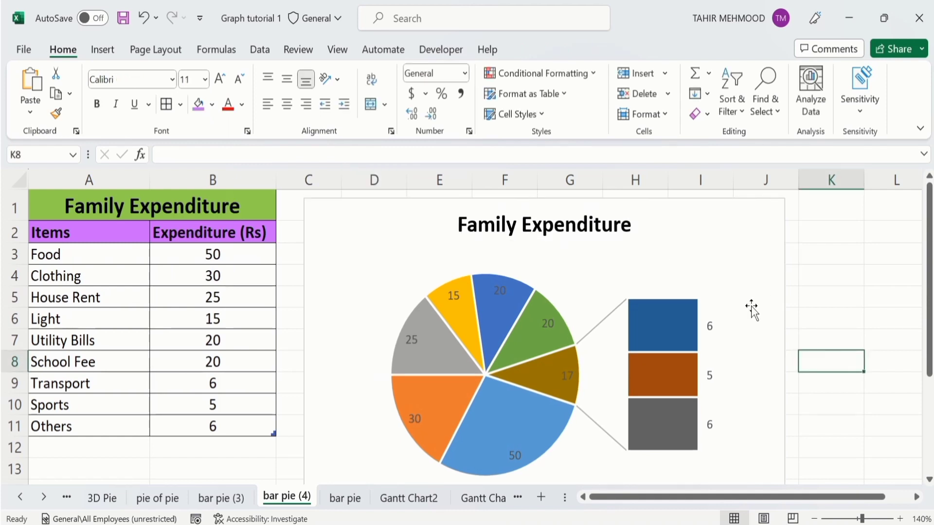
Step: Open the data series formatting for the pie and split the series by Value
click(543, 305)
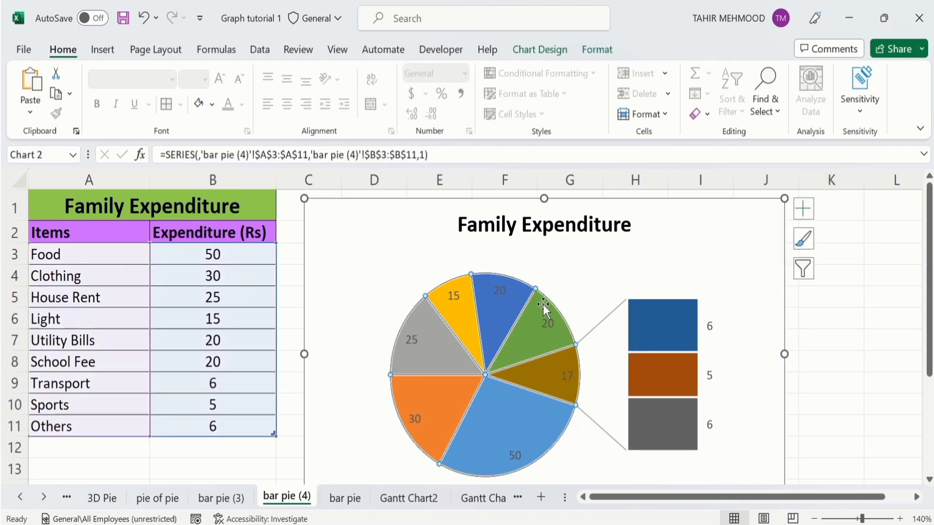
right_click(543, 304)
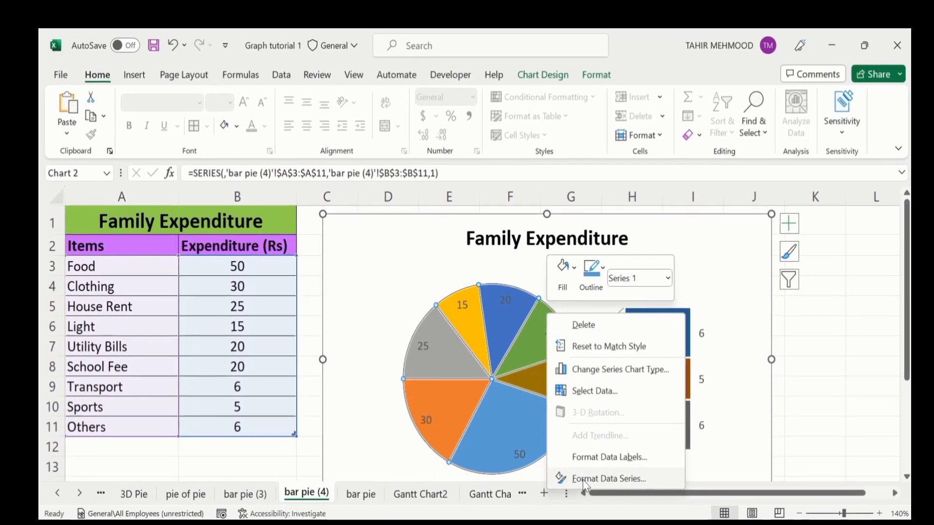
click(629, 438)
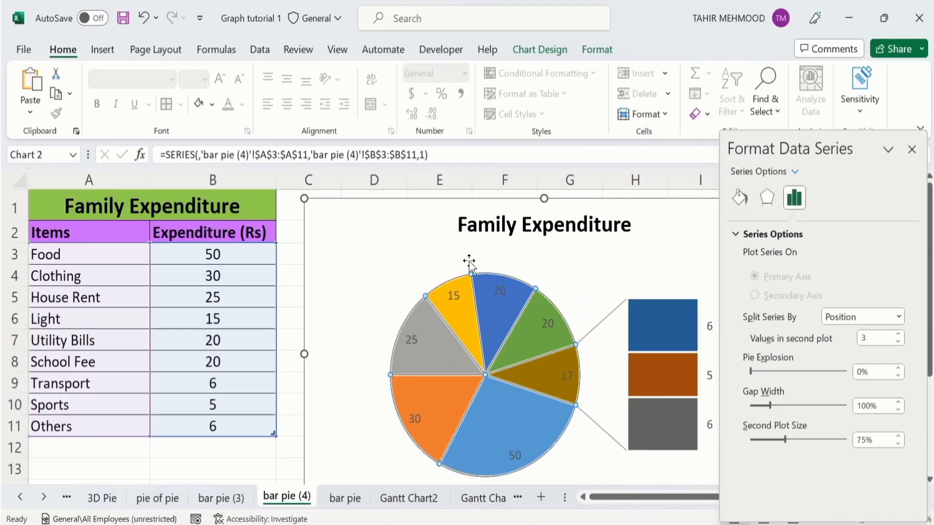
mouse_move(492, 314)
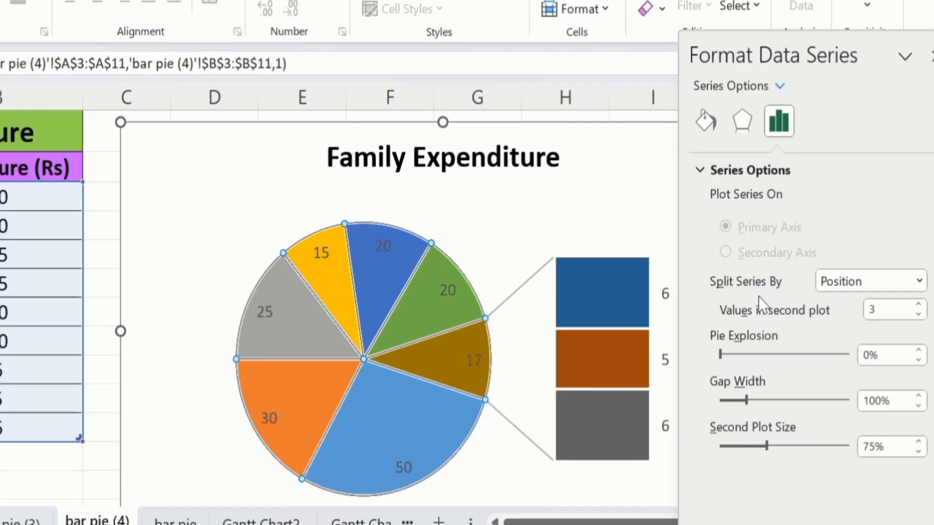
click(920, 281)
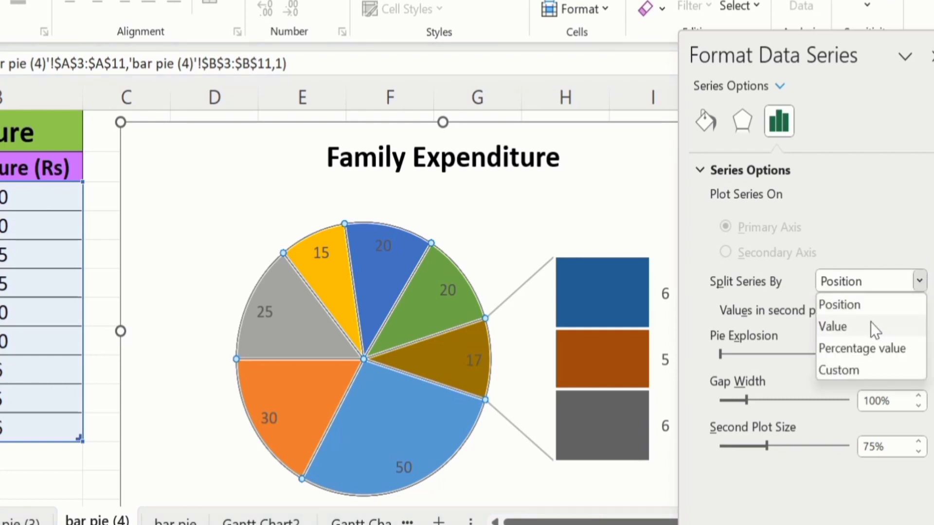
click(870, 327)
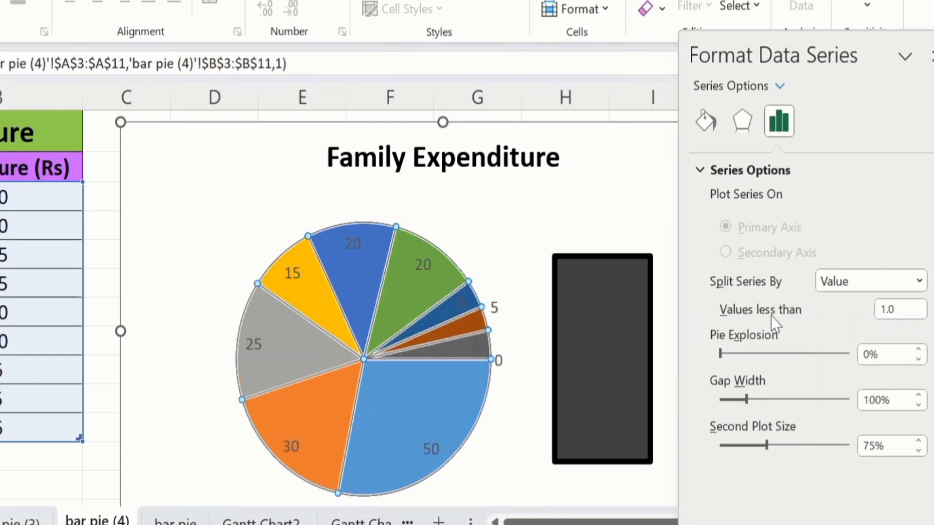
Step: Set the second plot to hold values less than 10
click(899, 310)
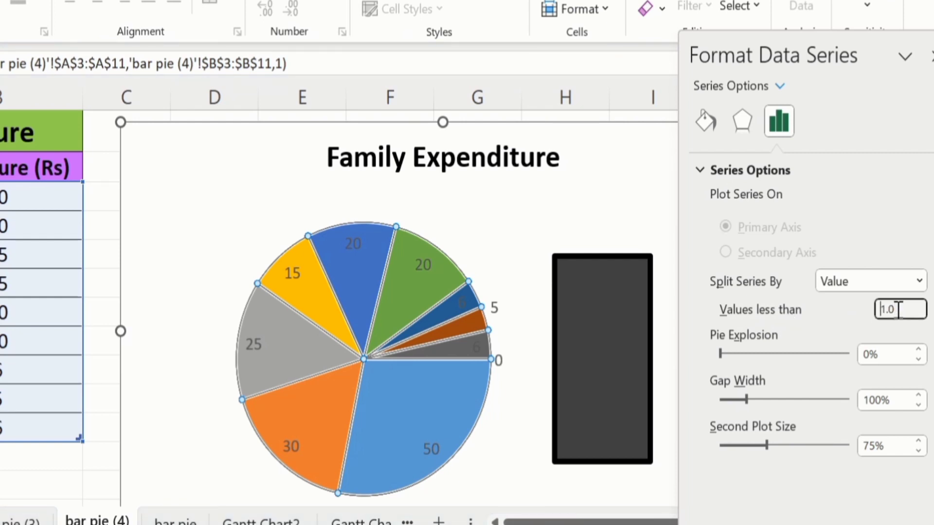
key(Right)
key(Delete)
key(Delete)
key(BackSpace)
text(10)
click(51, 463)
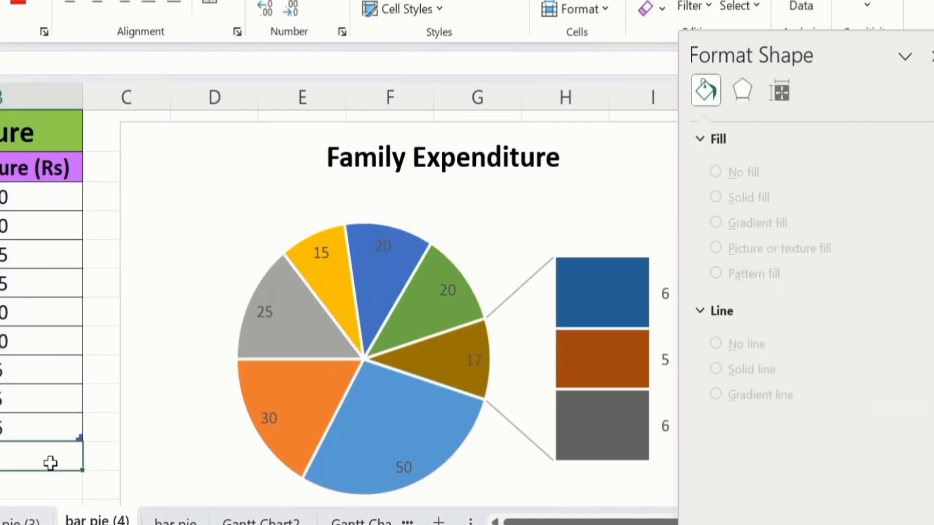
Step: Select the pie series again and split it by Percentage value
mouse_move(631, 353)
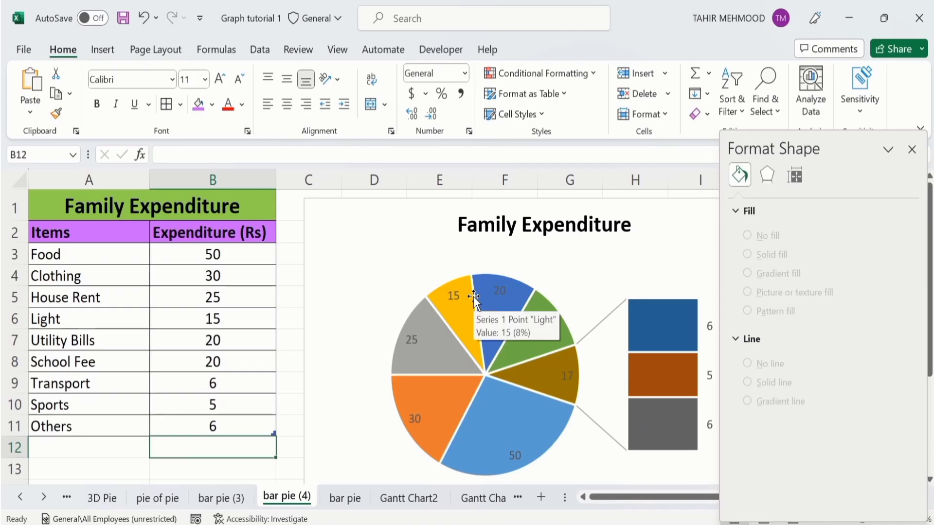
click(540, 302)
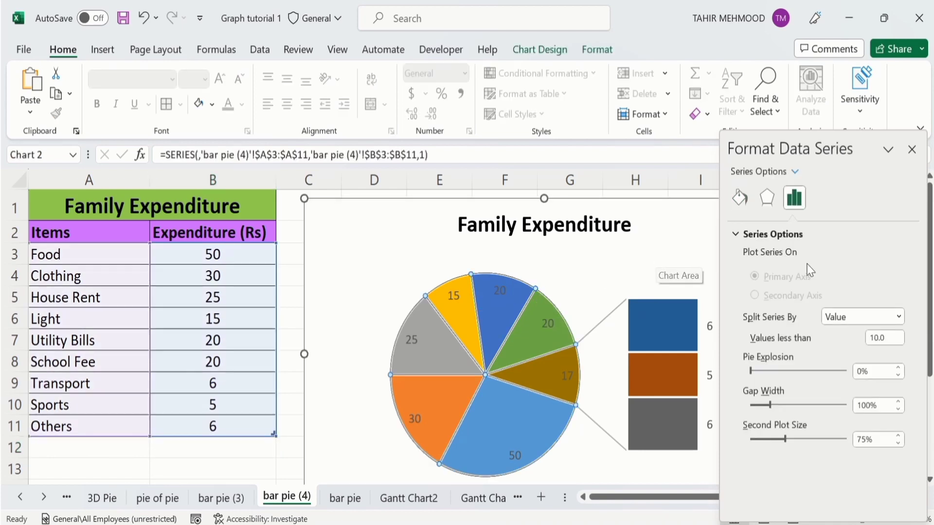
click(900, 316)
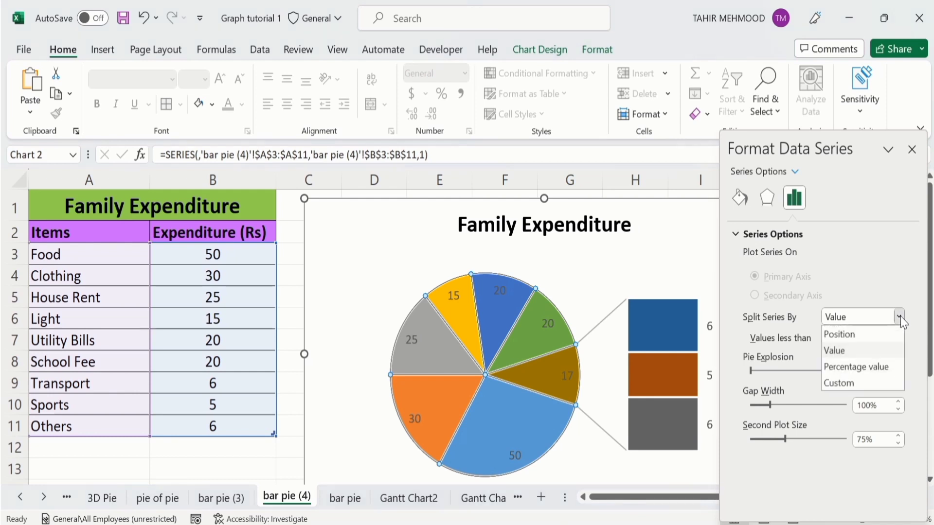
click(874, 368)
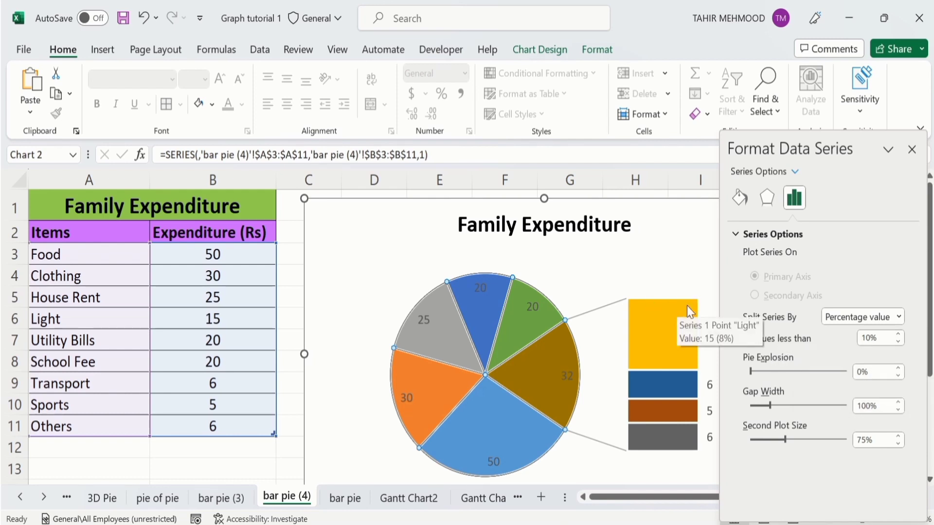
Step: Lower the second plot's percentage threshold to values less than 8%, and switch the series split to Custom
click(897, 343)
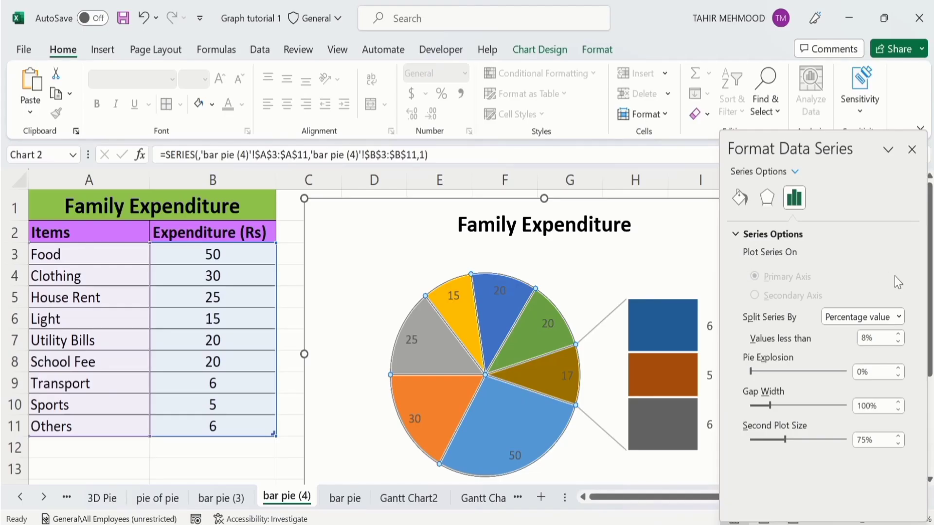
click(899, 317)
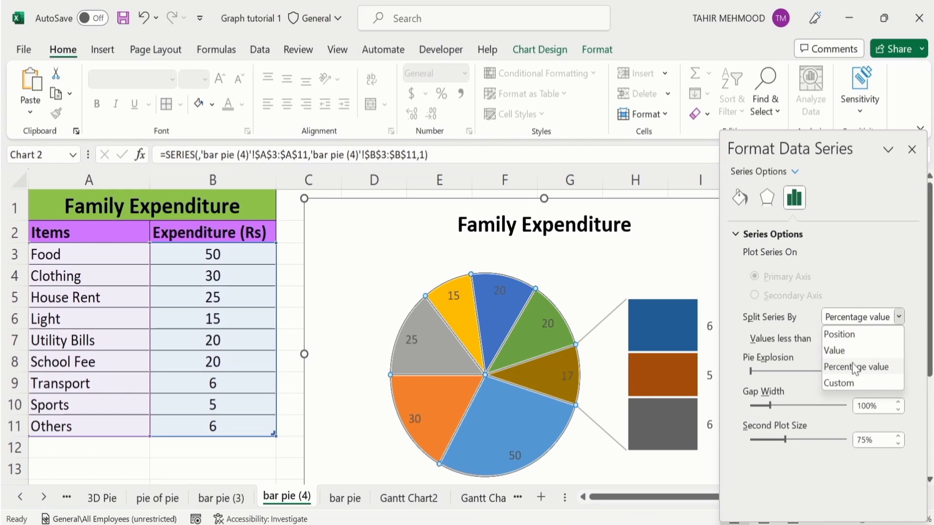
click(846, 383)
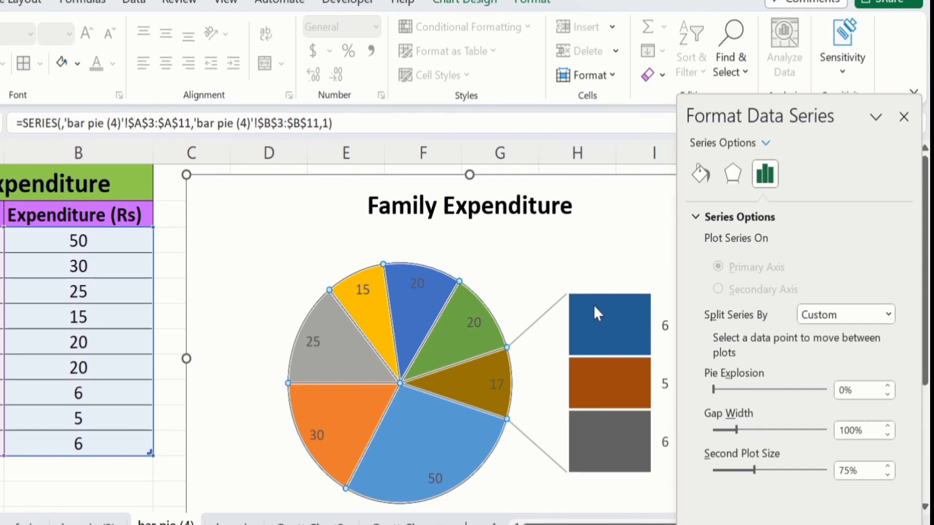
Step: Select only the Transport data point in the bar and assign it to the First Plot
mouse_move(593, 305)
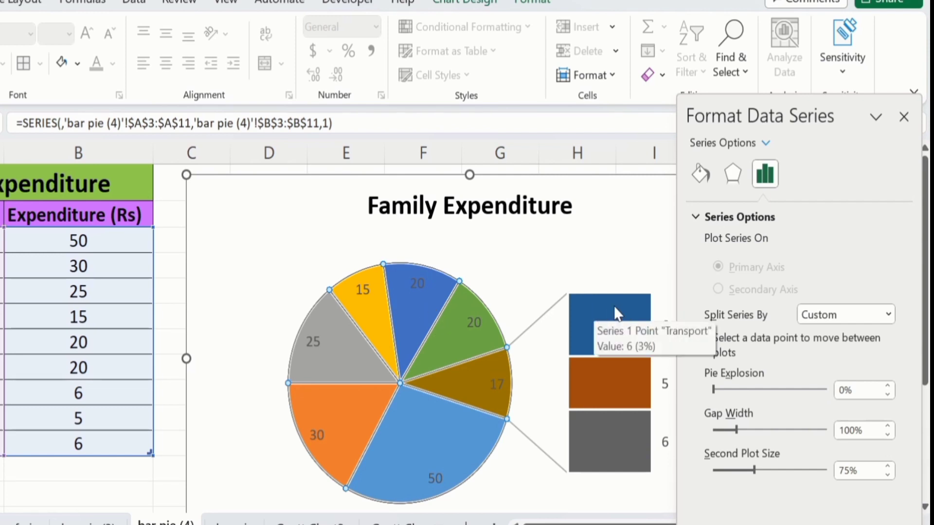
click(613, 306)
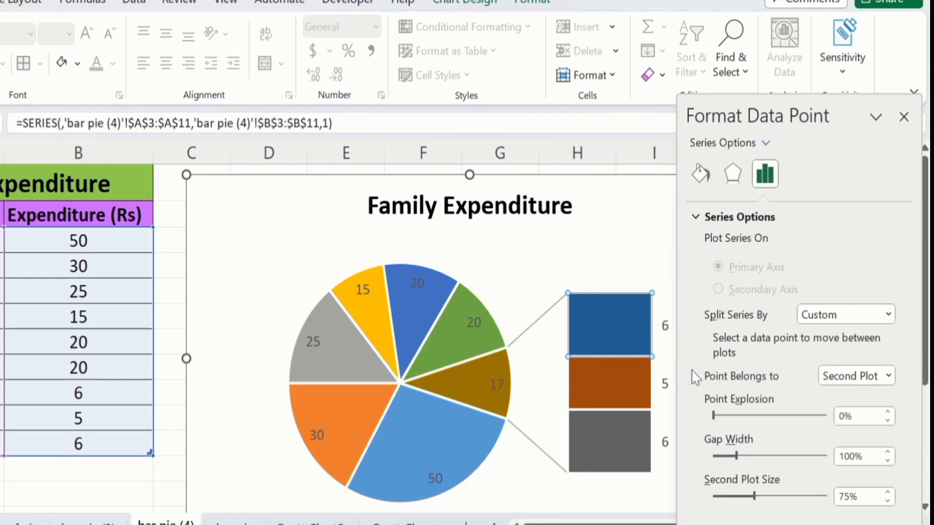
click(888, 376)
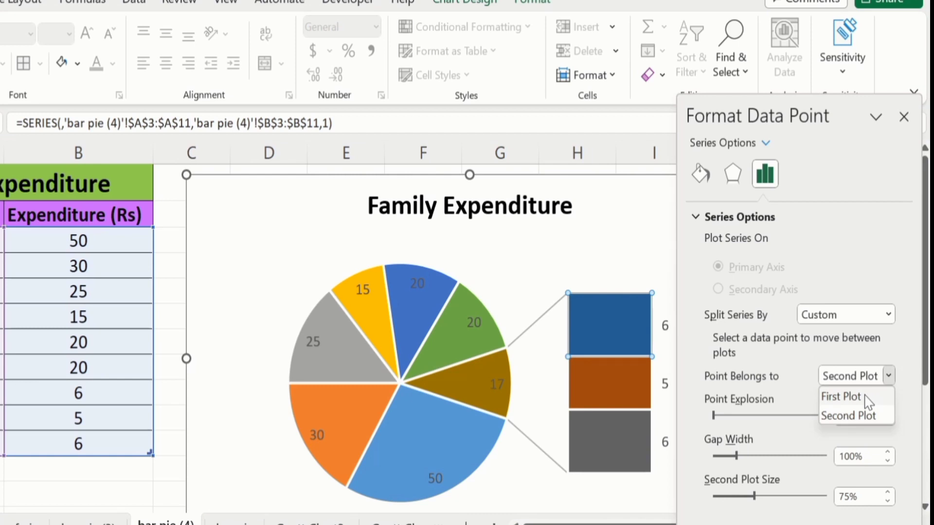
click(865, 396)
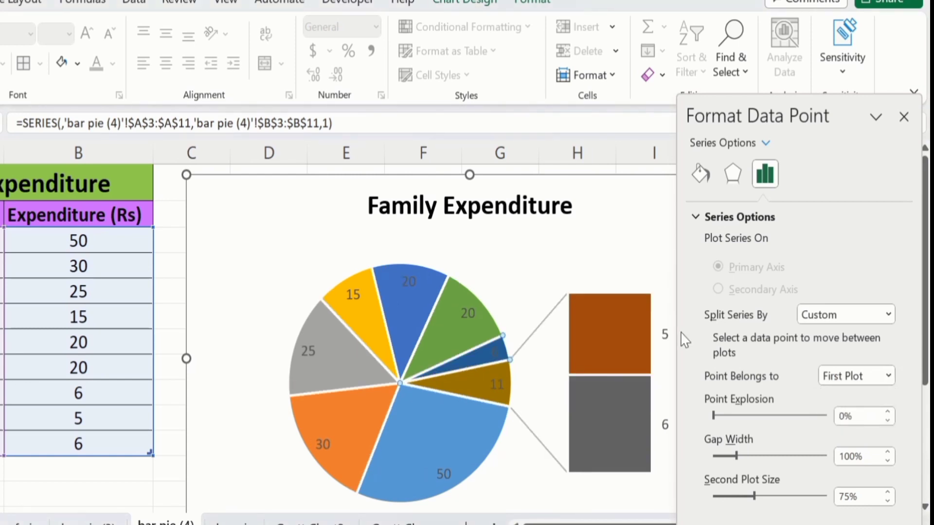
Step: Assign the Transport data point back to the Second Plot
mouse_move(450, 316)
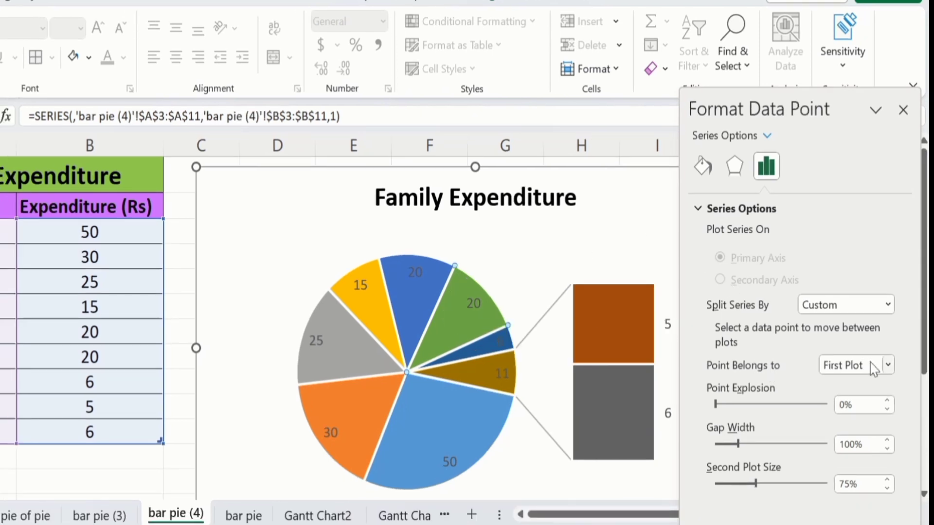
click(888, 364)
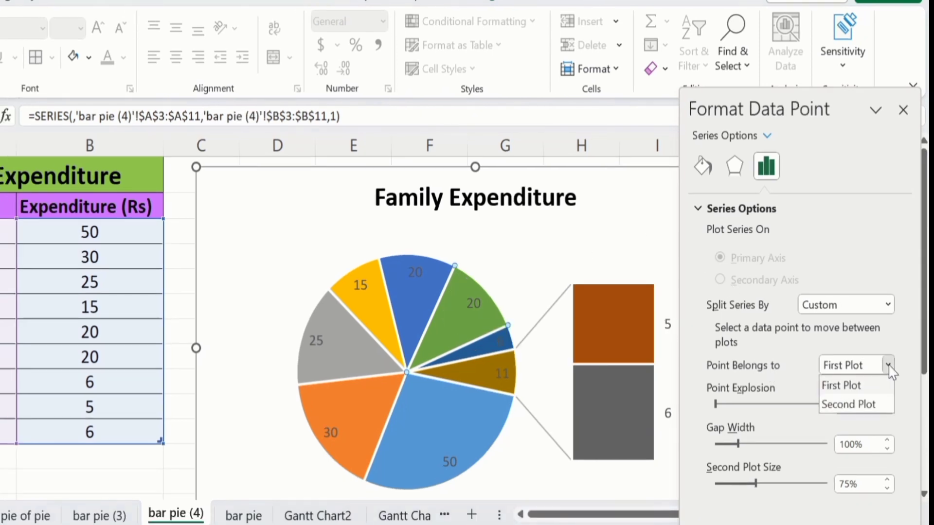
click(867, 403)
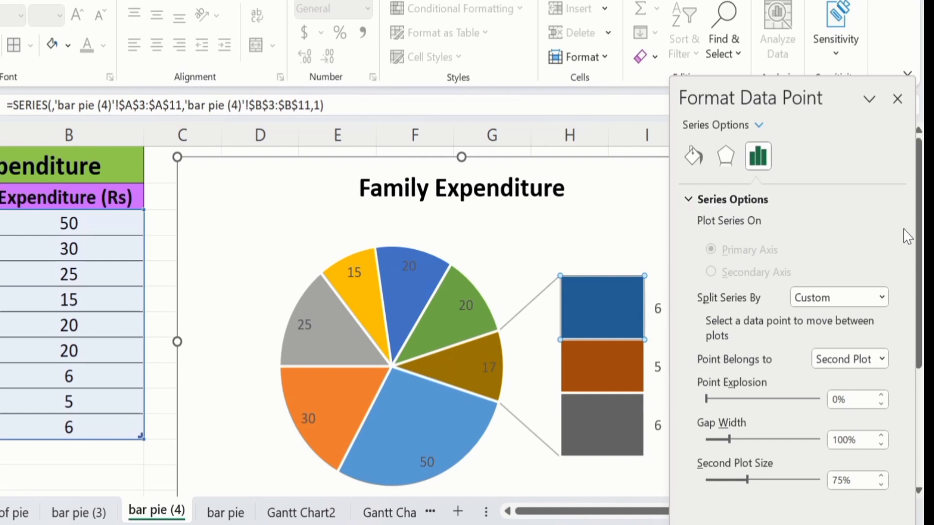
Step: Select the whole pie series and raise its pie explosion to 12%
mouse_move(918, 249)
mouse_down()
mouse_move(918, 274)
mouse_move(918, 259)
mouse_up()
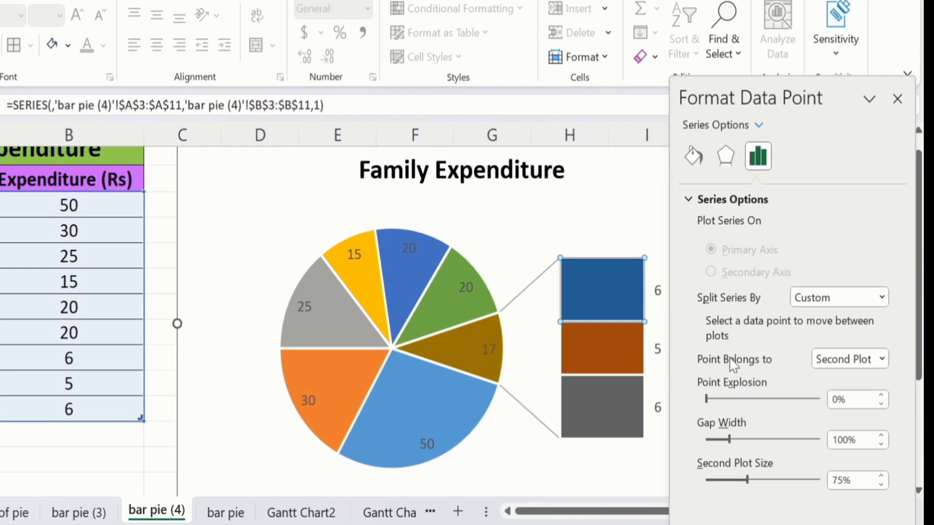
click(151, 457)
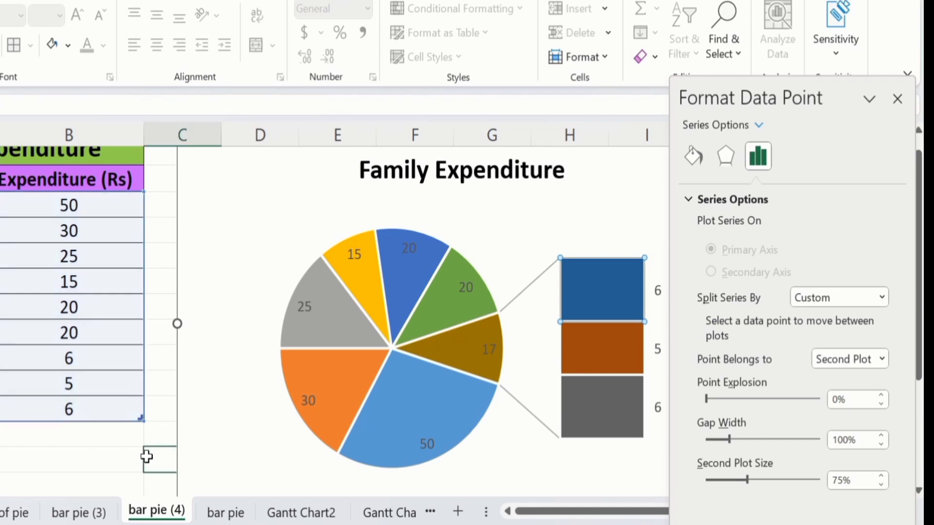
click(430, 250)
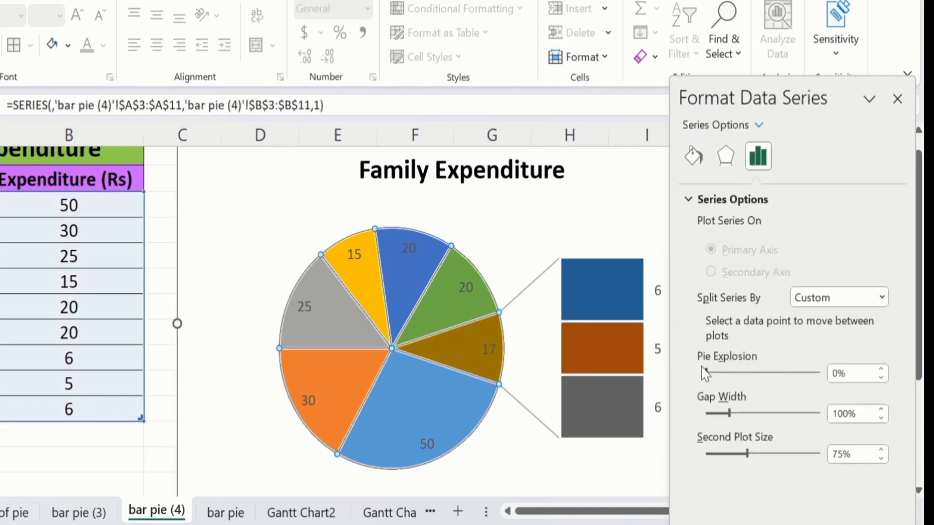
click(882, 368)
click(881, 368)
click(882, 369)
click(881, 369)
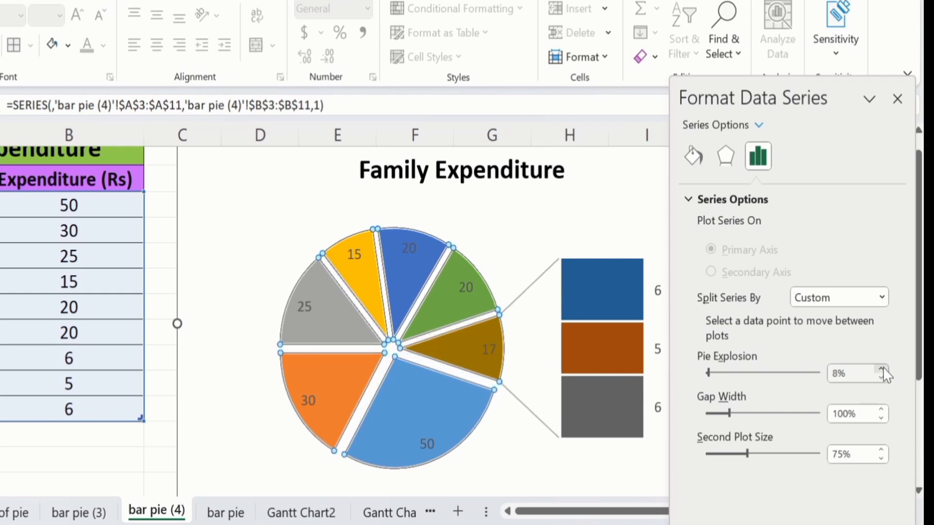
click(882, 369)
click(882, 368)
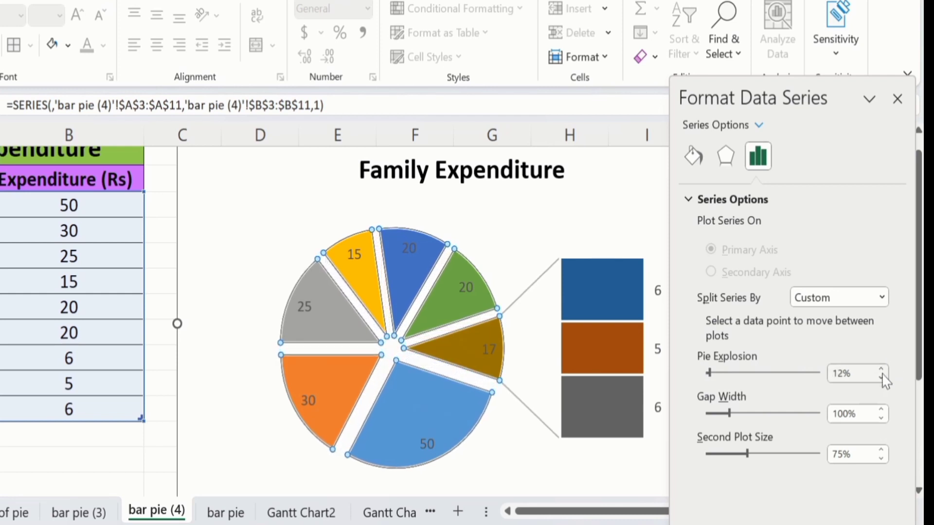
Step: Bring the pie explosion of the series back down to 0% and deselect the chart
click(881, 378)
click(882, 378)
click(882, 379)
click(882, 378)
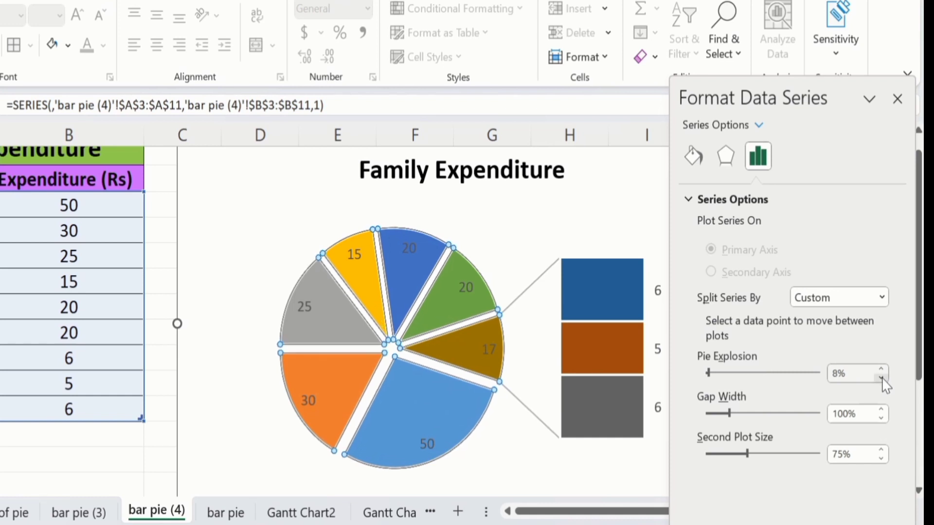
click(882, 378)
click(882, 378)
click(882, 378)
click(882, 378)
click(881, 378)
click(881, 378)
click(881, 378)
click(881, 378)
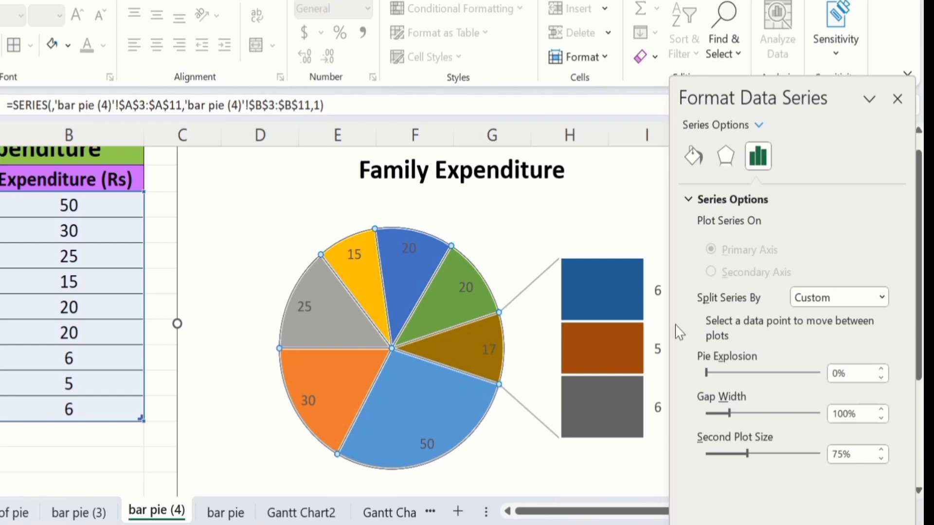
click(69, 455)
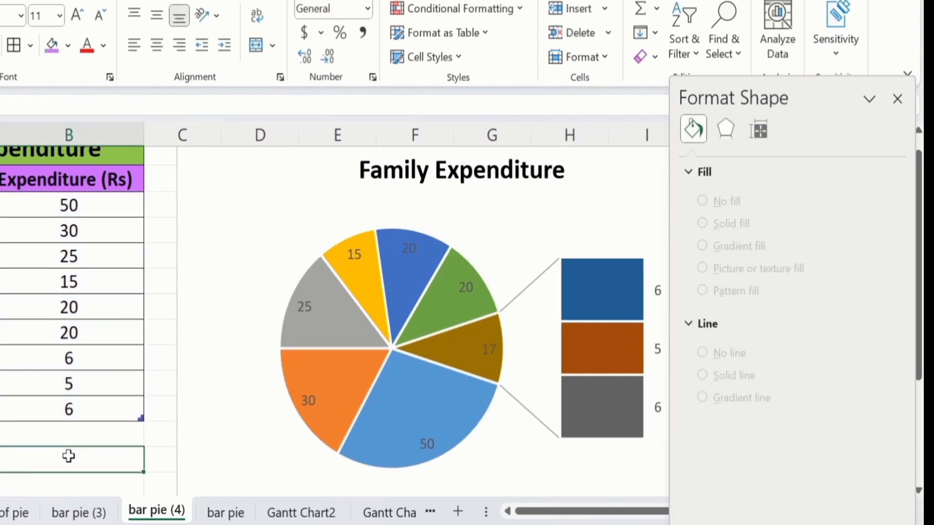
Step: Select only the Utility Bills slice and pull it out of the pie with a point explosion of 16%
click(401, 273)
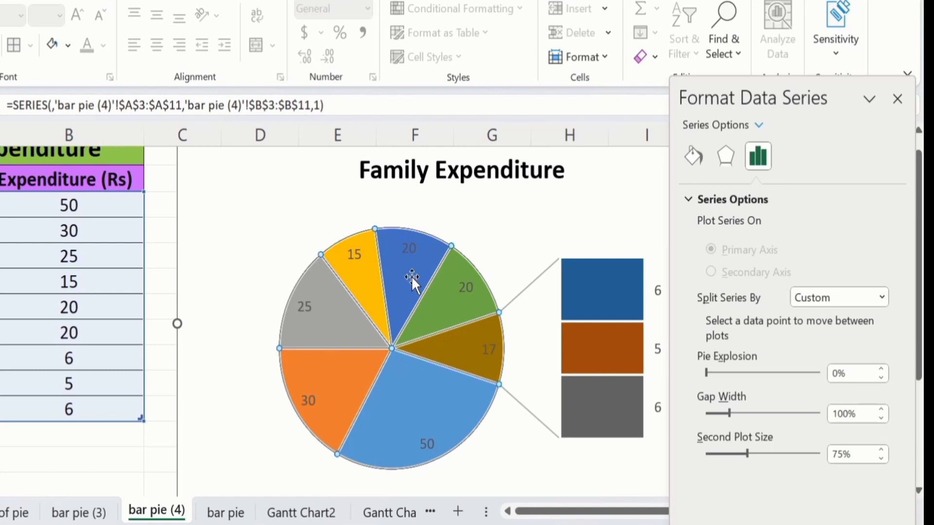
mouse_move(410, 274)
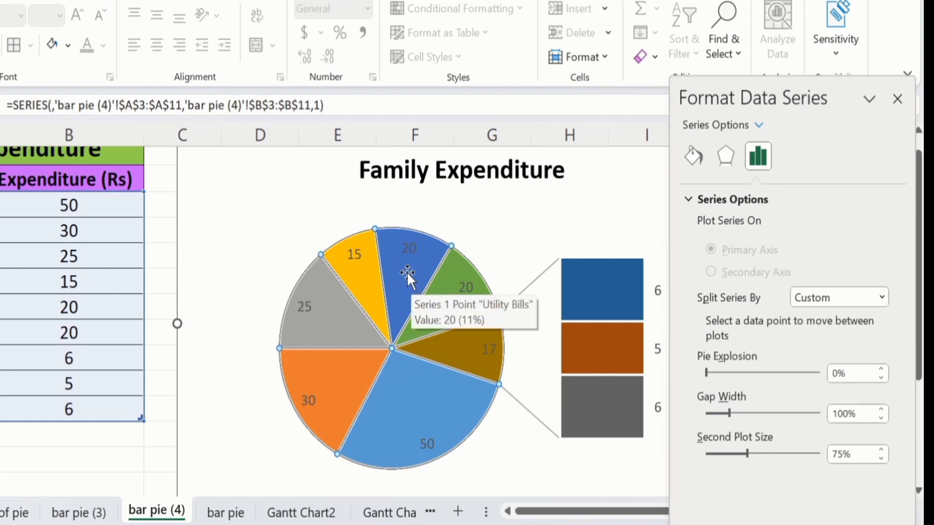
click(406, 273)
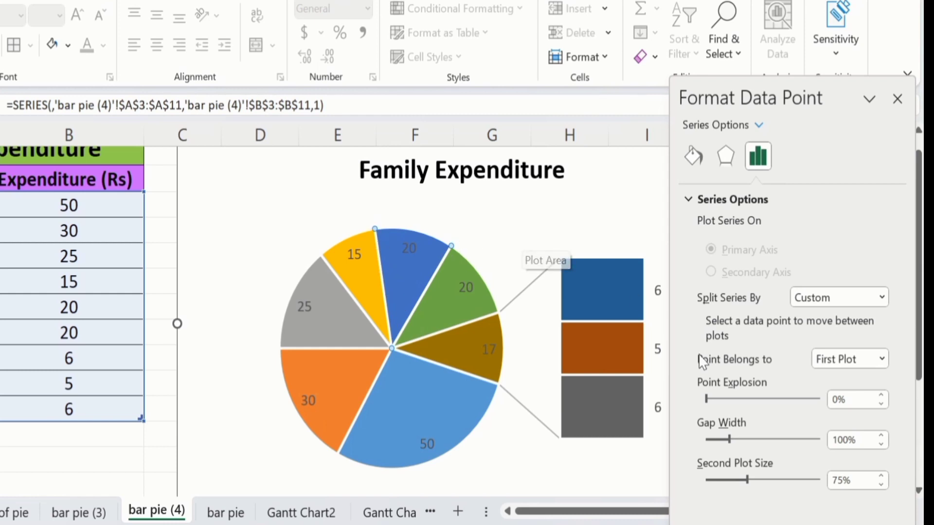
click(883, 396)
click(882, 396)
click(882, 396)
click(883, 396)
click(882, 397)
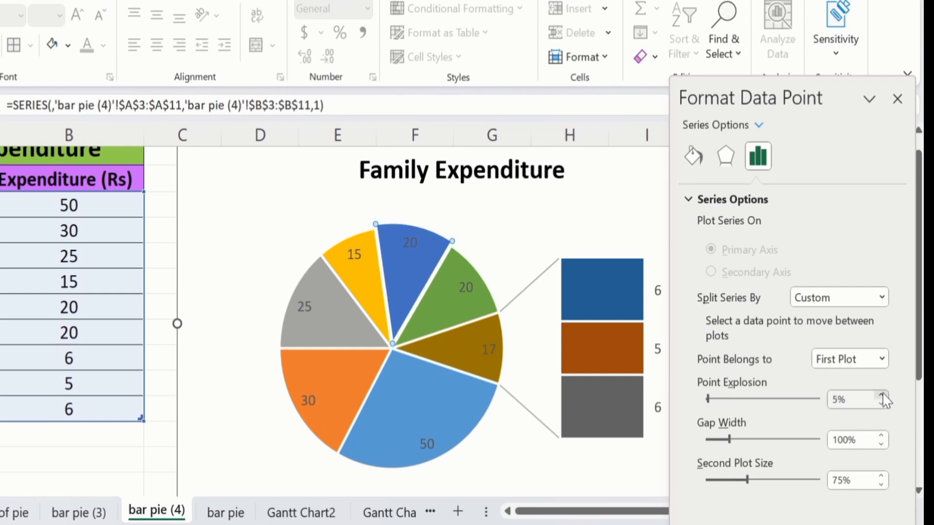
click(883, 397)
click(882, 396)
click(883, 395)
click(882, 396)
click(883, 396)
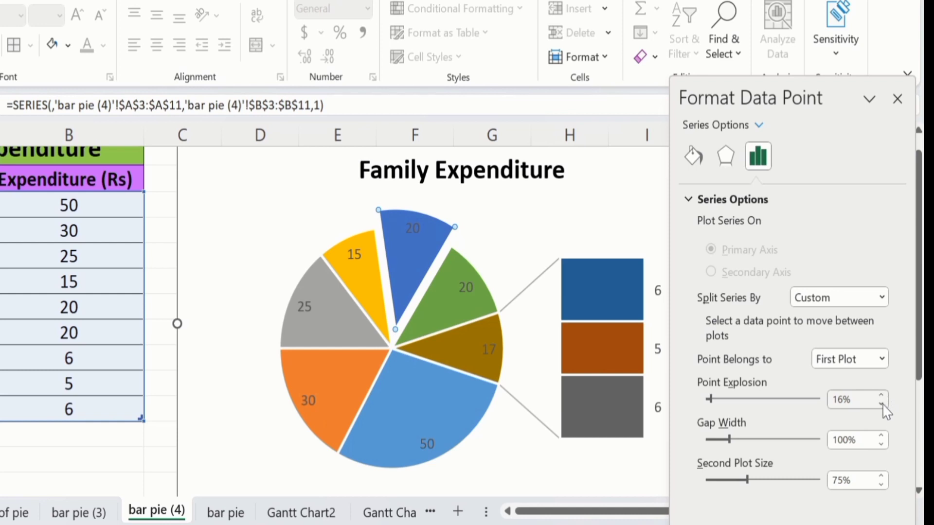
Step: Reduce the point explosion of the Utility Bills slice to 0%
click(881, 403)
click(882, 403)
click(881, 403)
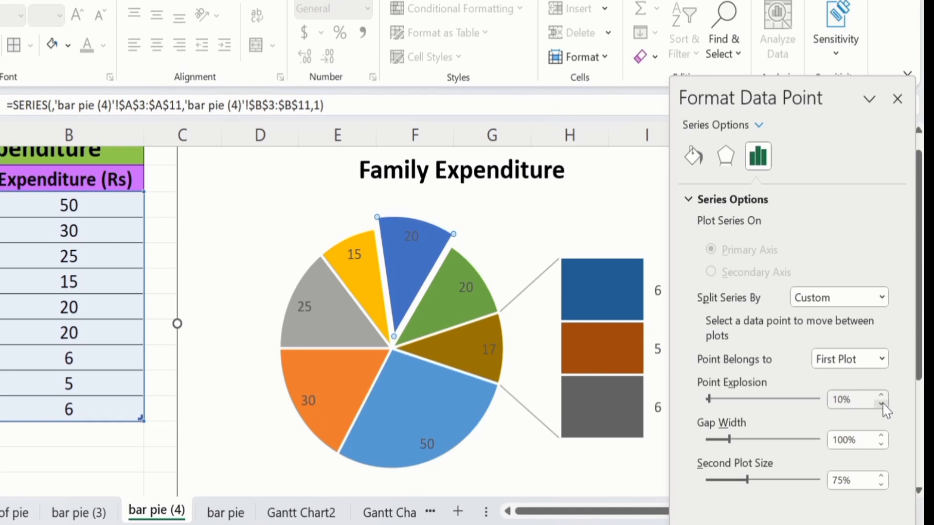
click(881, 403)
click(881, 403)
click(882, 403)
click(881, 403)
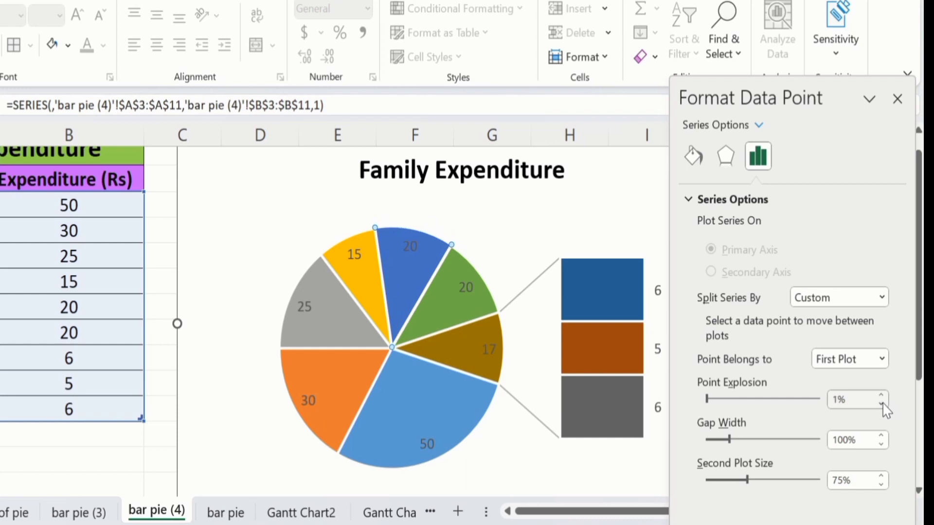
click(881, 403)
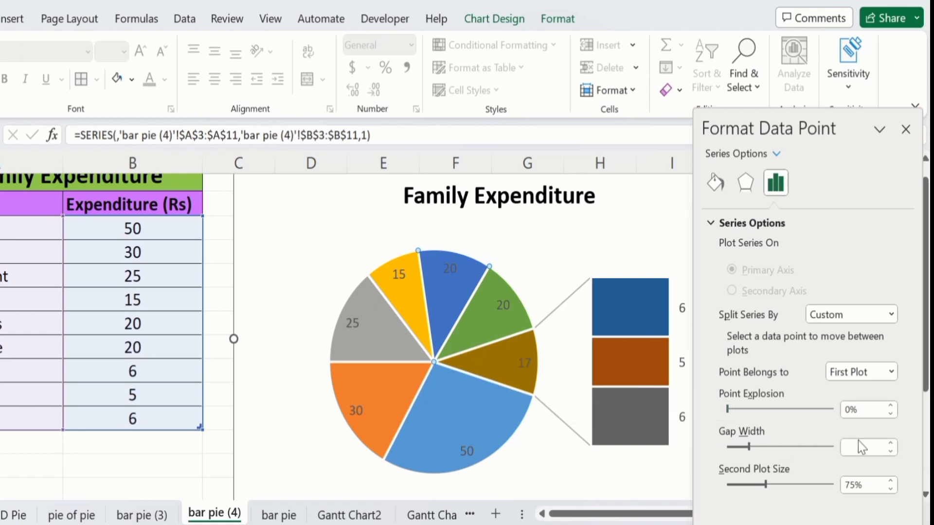
Step: Increase the gap width between the pie and the bar step by step to 151%
click(891, 443)
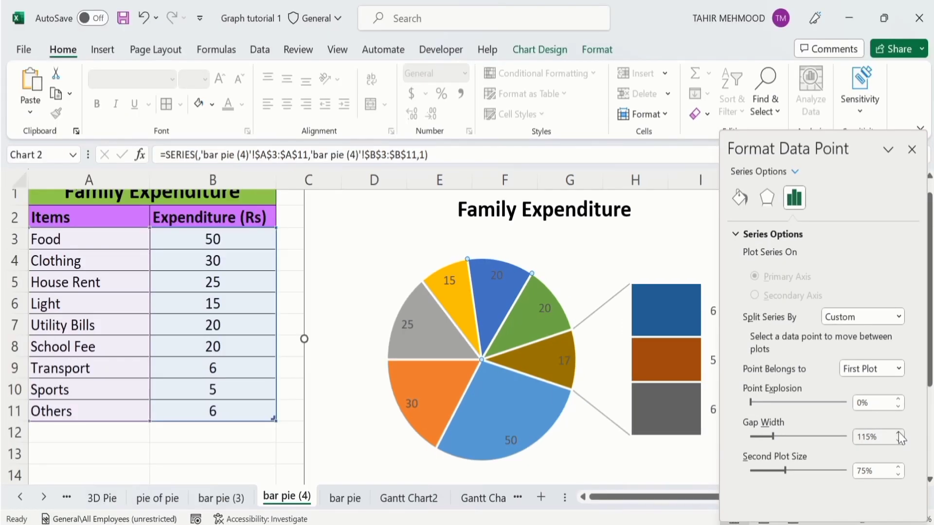
click(898, 433)
click(897, 433)
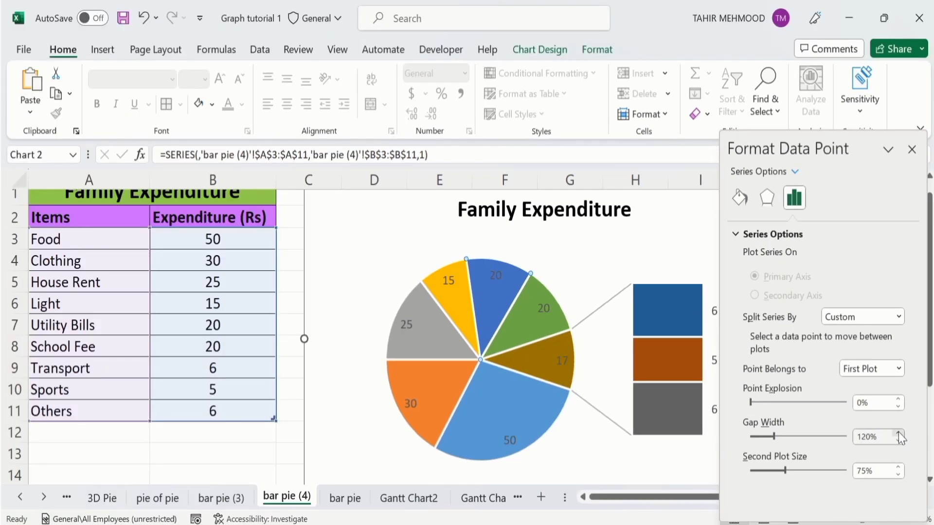
click(897, 433)
click(898, 433)
click(897, 433)
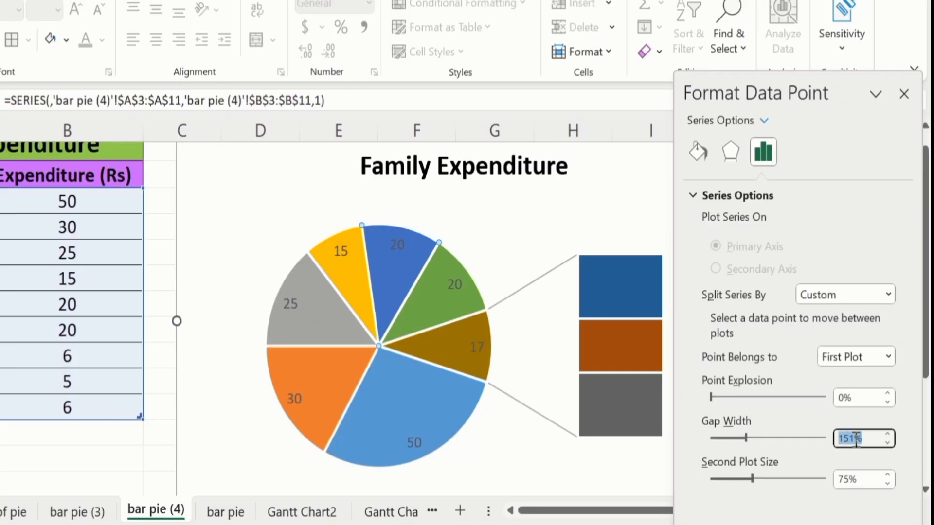
Step: Set the gap width between the pie and the bar to 200% and close the data series formatting
click(855, 439)
key(BackSpace)
key(BackSpace)
key(BackSpace)
text(200)
click(109, 459)
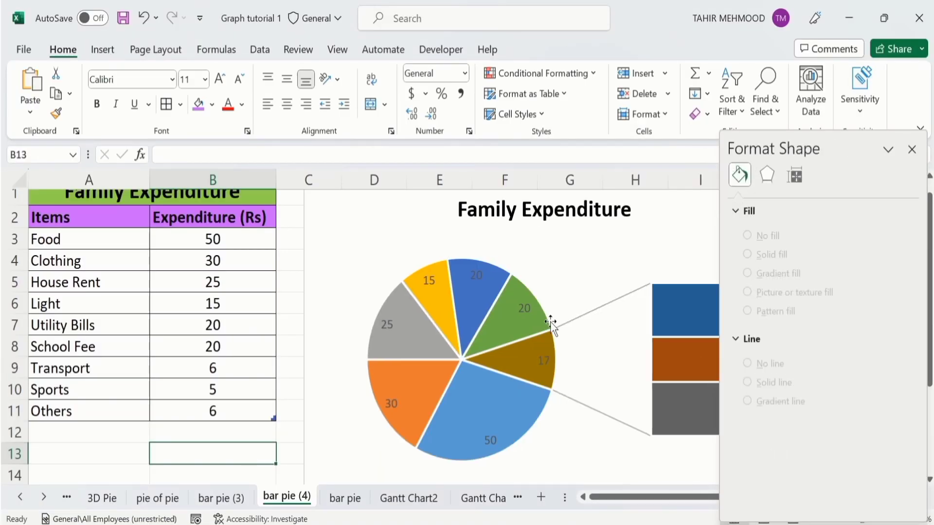
click(495, 323)
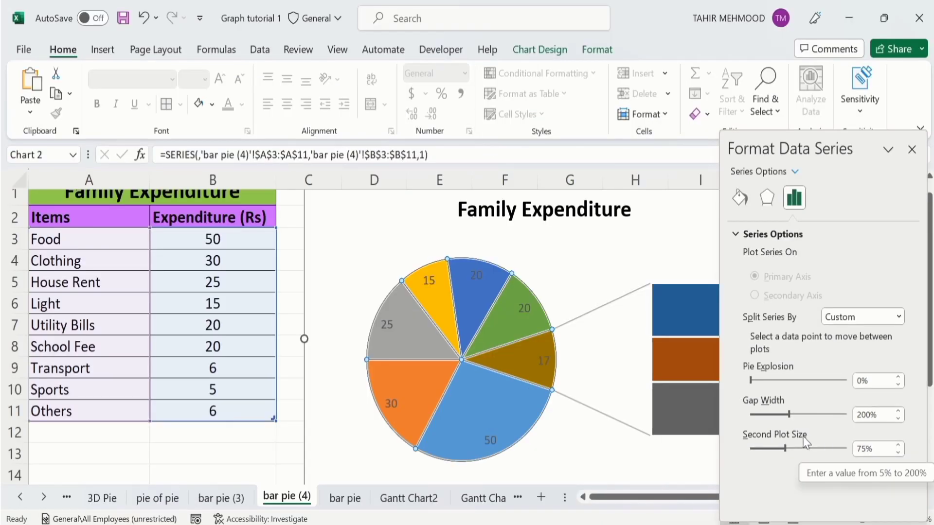
click(912, 150)
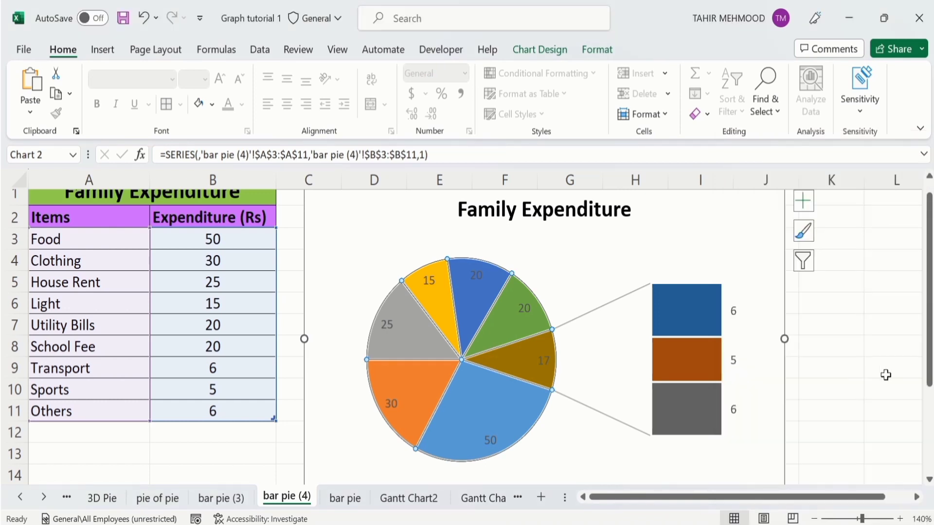
Step: Browse the chart styles and quick layouts available for the Bar of Pie chart without applying any
click(718, 229)
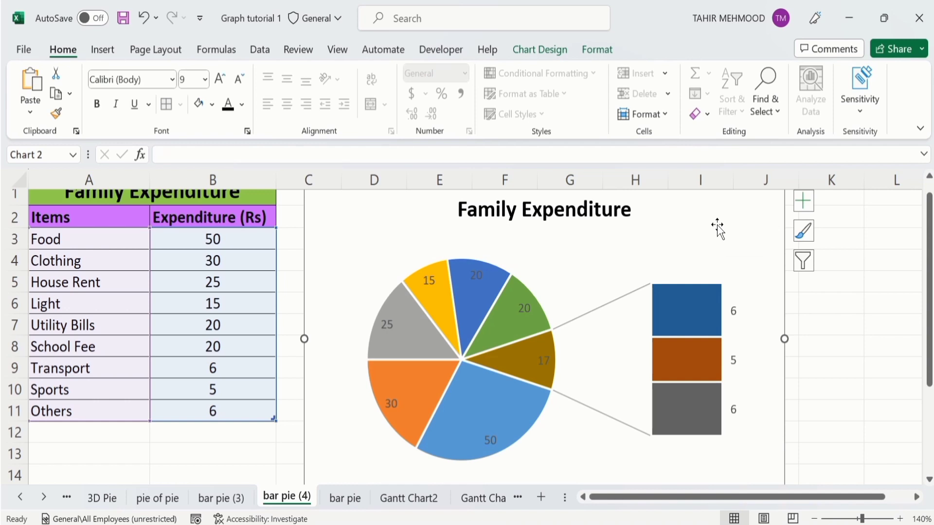
click(539, 53)
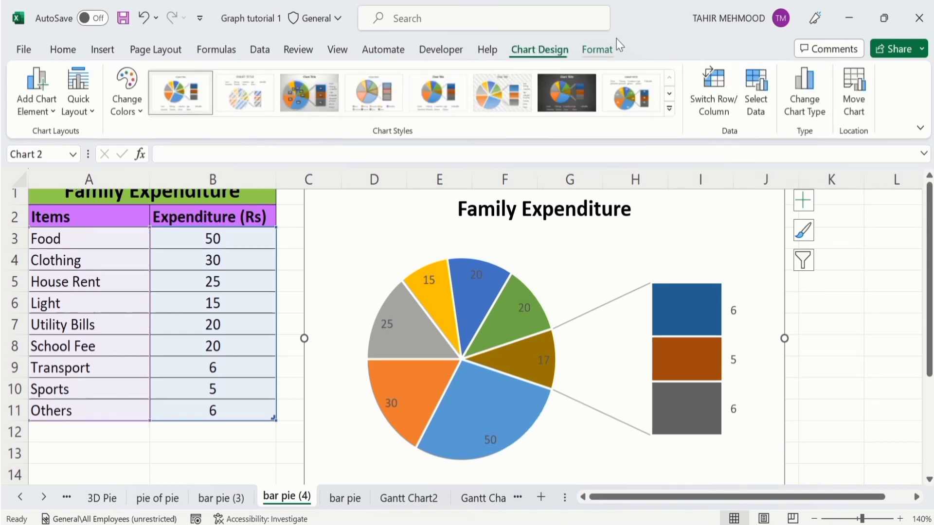
click(669, 109)
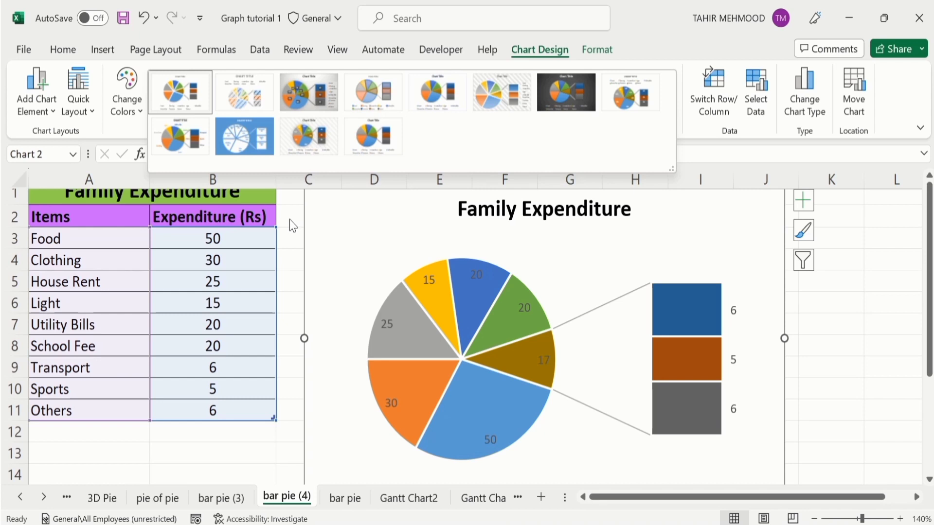
key(Escape)
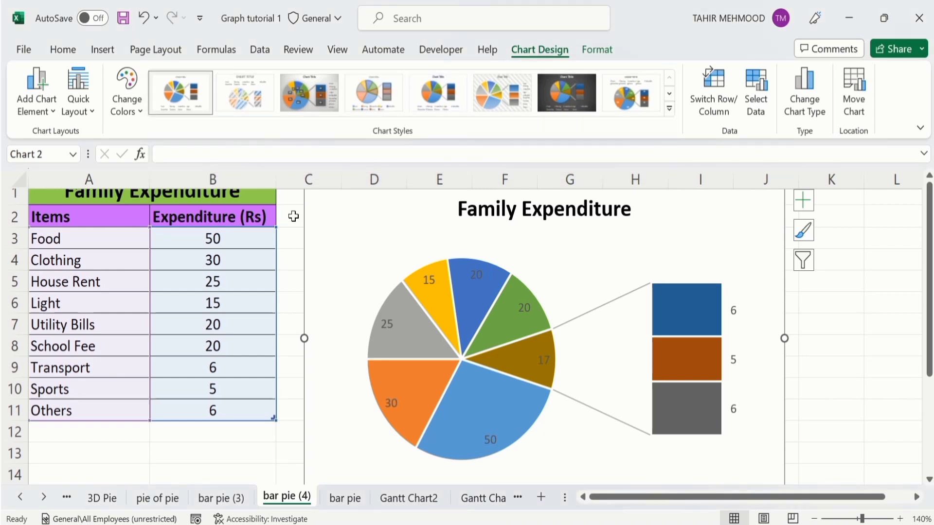
click(92, 112)
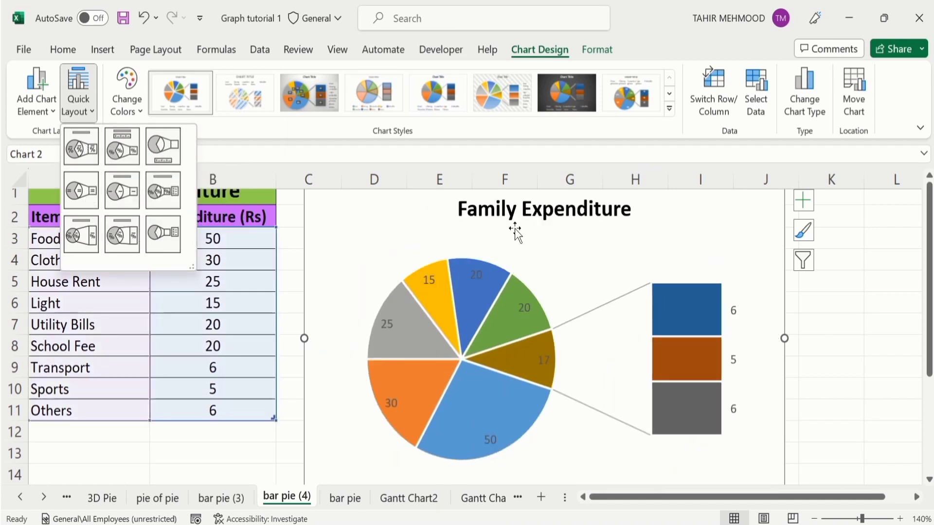
click(851, 328)
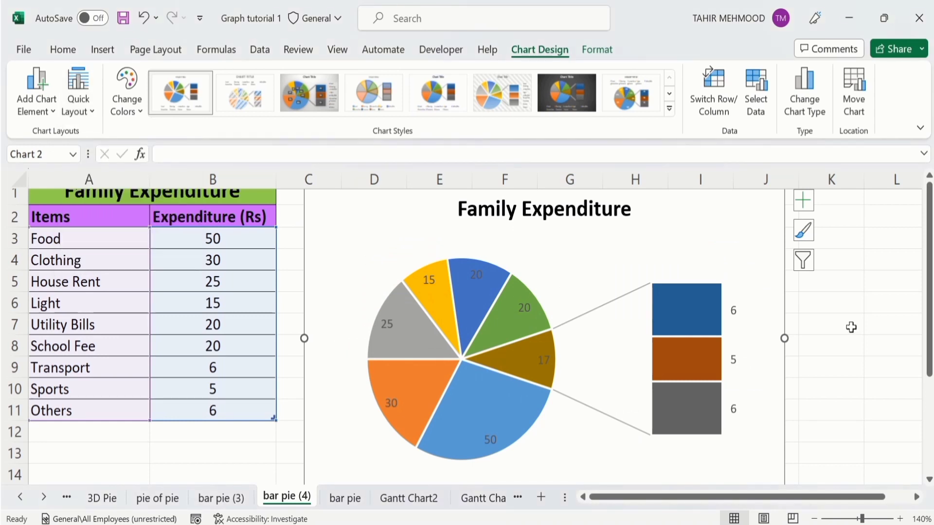
Step: Check the available color palettes and outline all slices of the data series with a solid black border
mouse_move(520, 365)
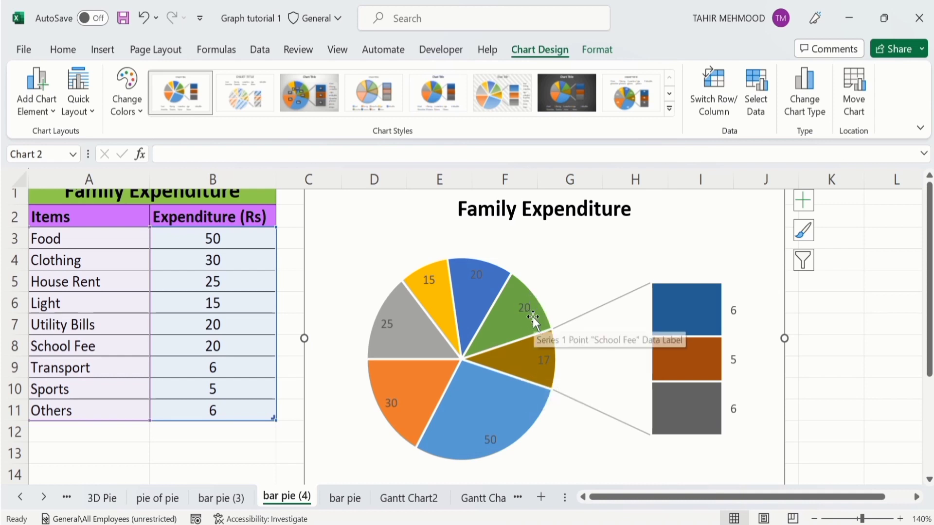
click(469, 294)
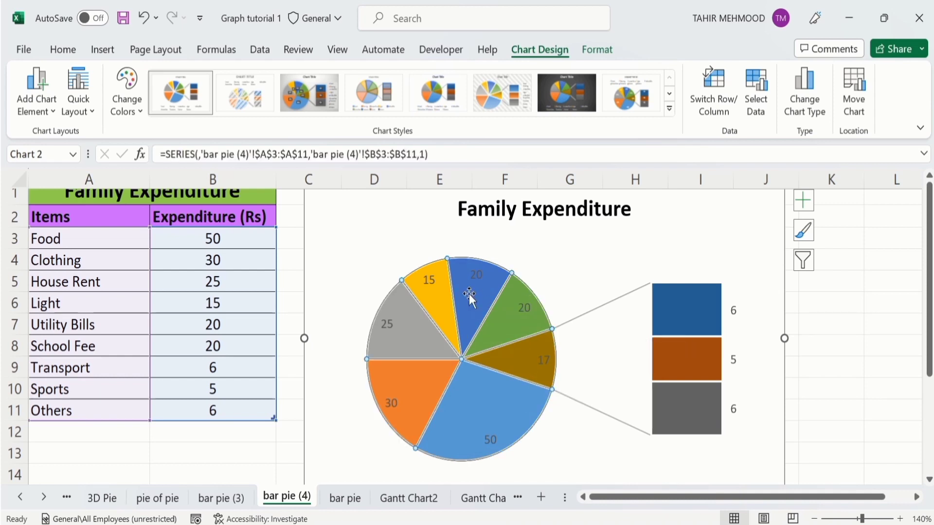
right_click(468, 293)
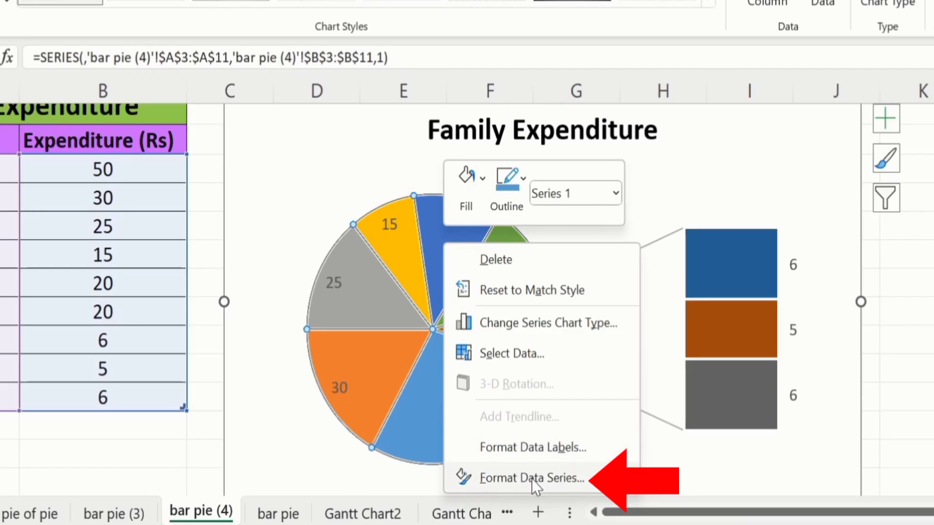
click(536, 471)
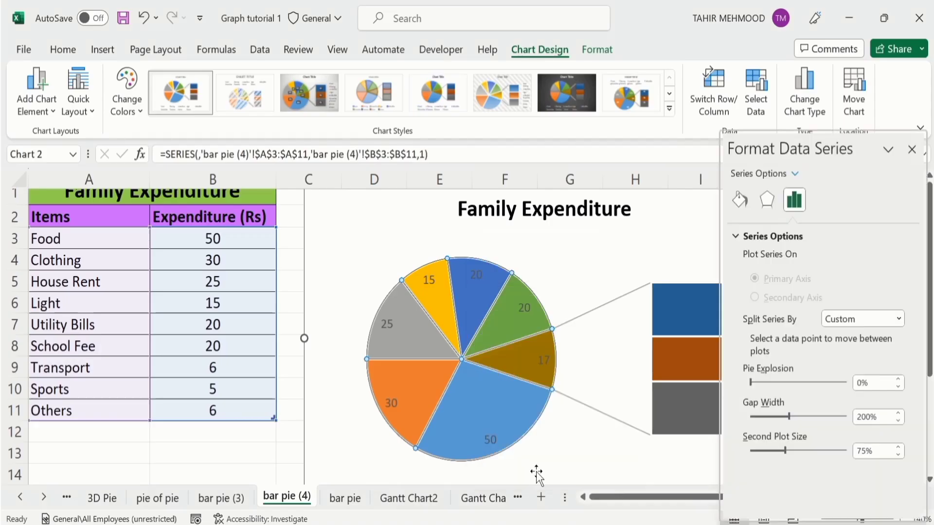
click(740, 200)
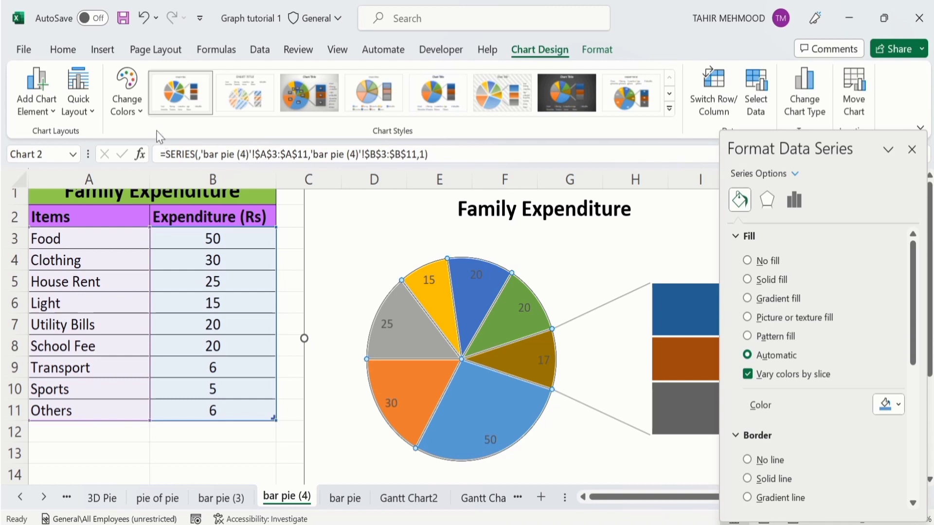
click(141, 119)
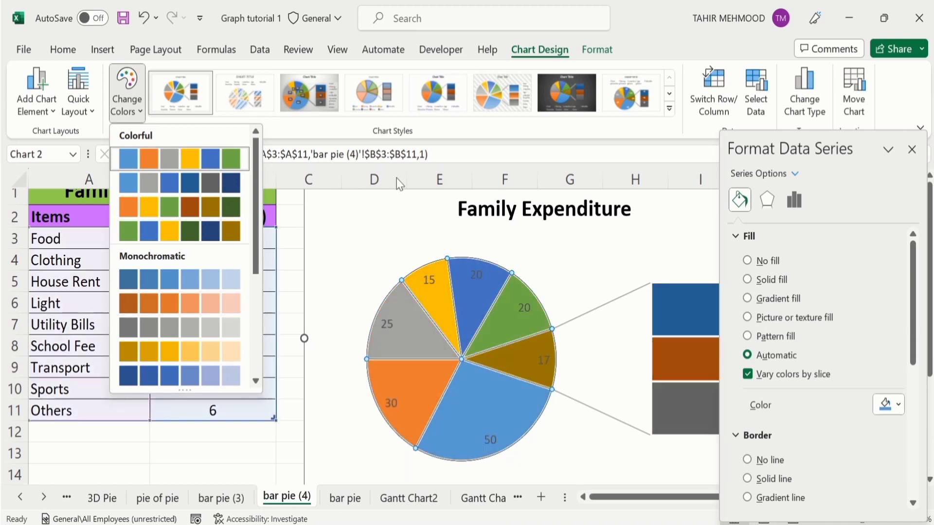
click(910, 292)
drag(910, 292, 910, 348)
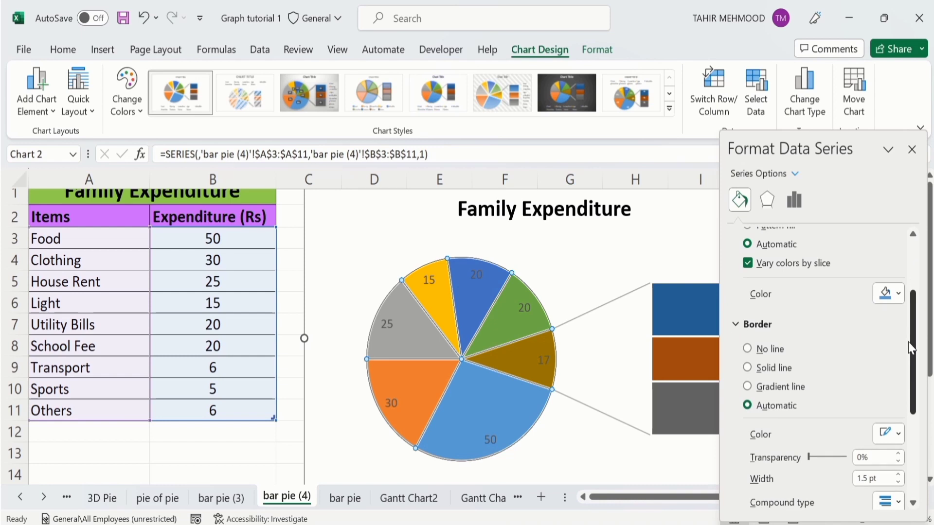
click(747, 367)
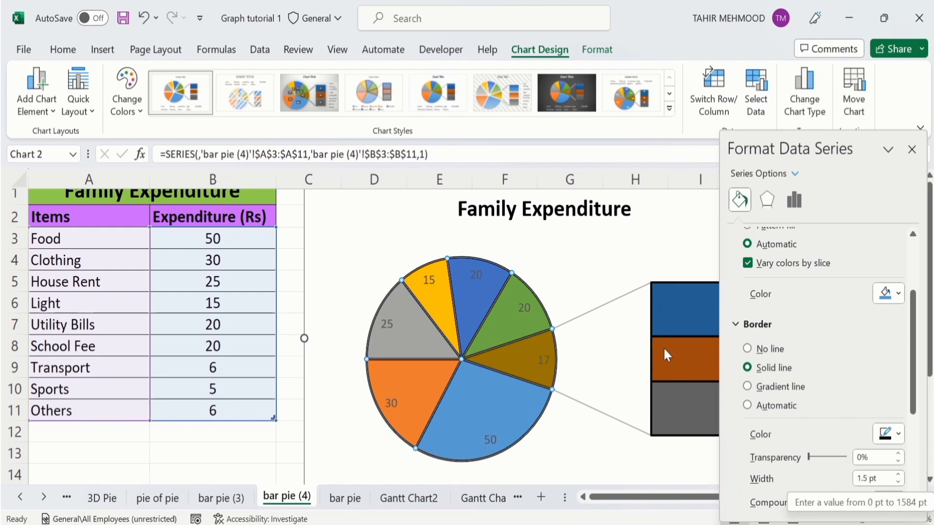
mouse_move(690, 342)
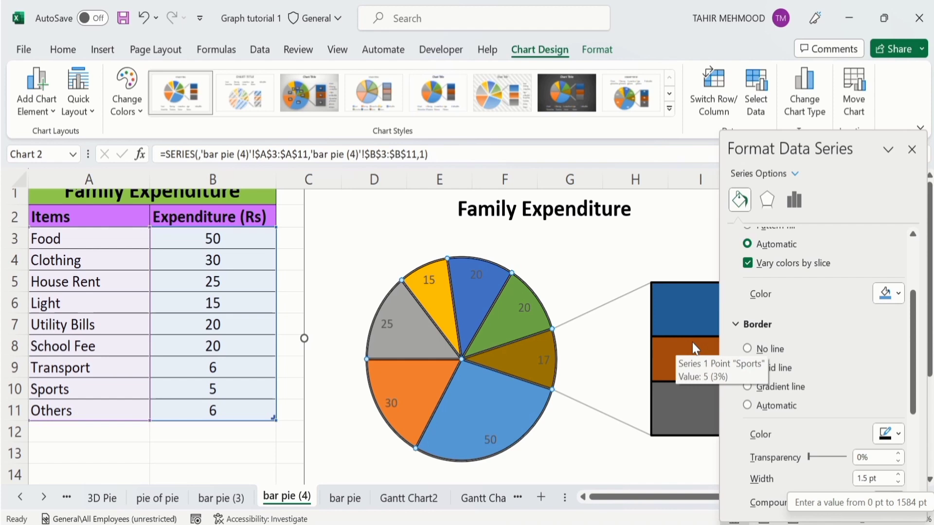
click(268, 446)
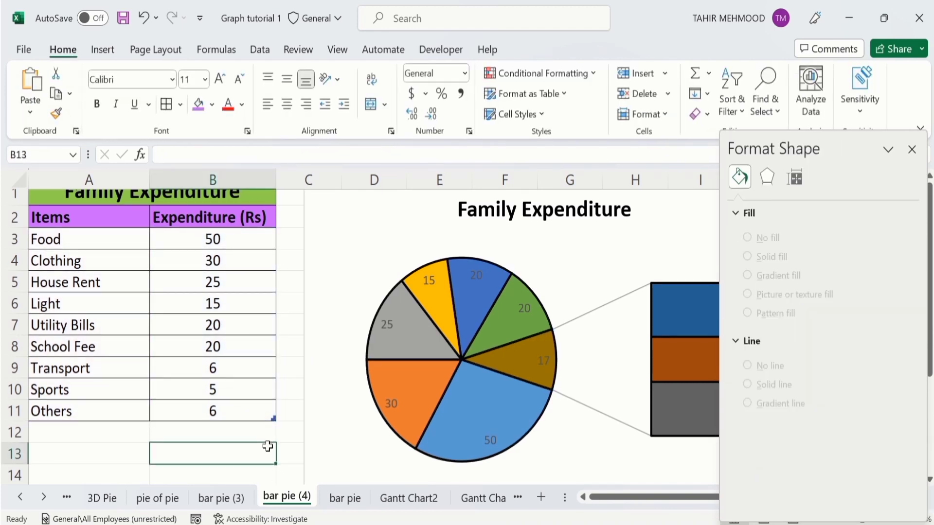
Step: Select only the Utility Bills slice and give it a solid orange-red fill from the recent colors
click(471, 297)
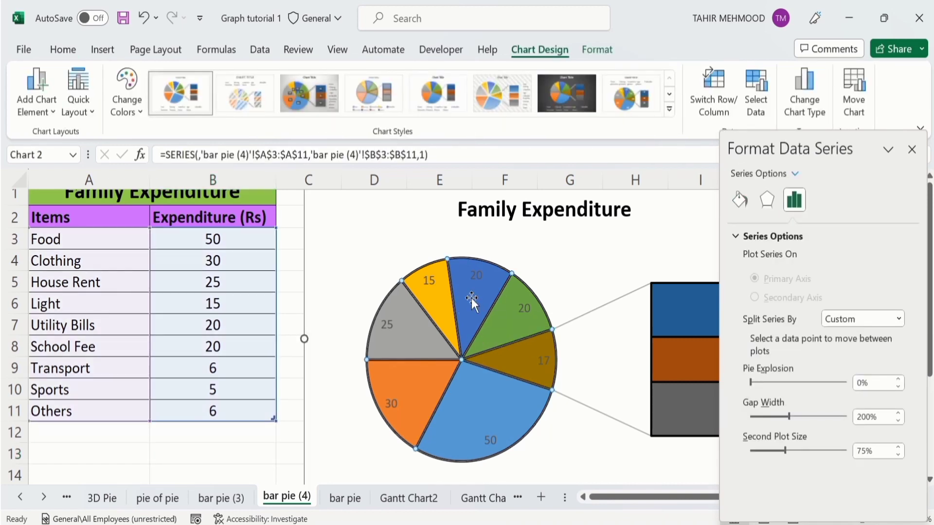
click(471, 298)
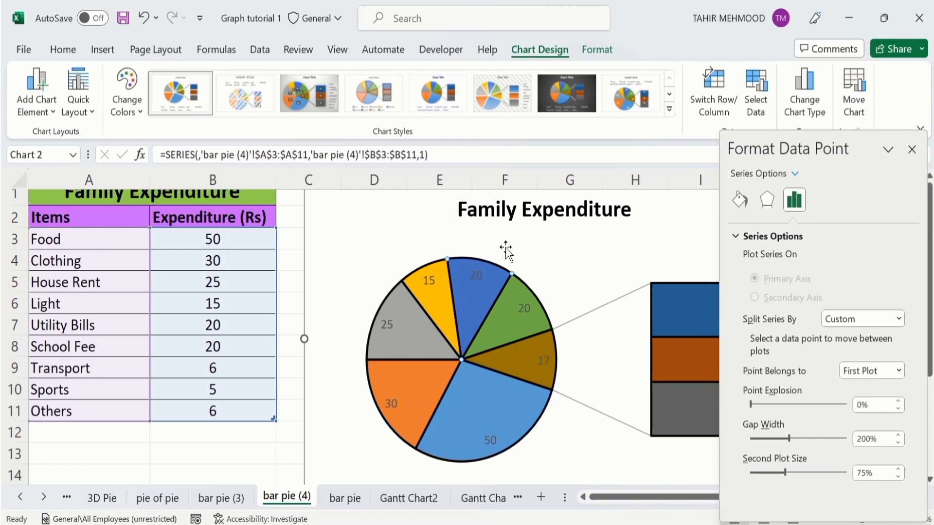
click(741, 200)
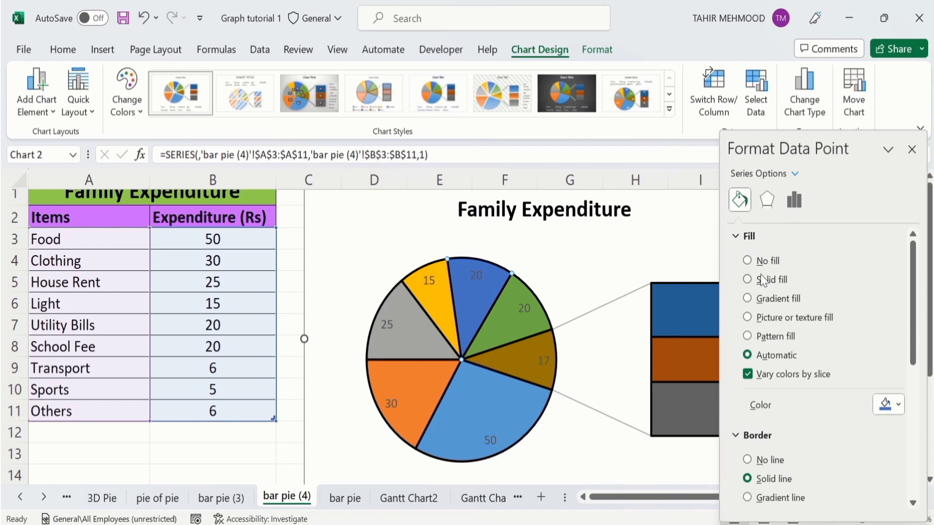
click(746, 280)
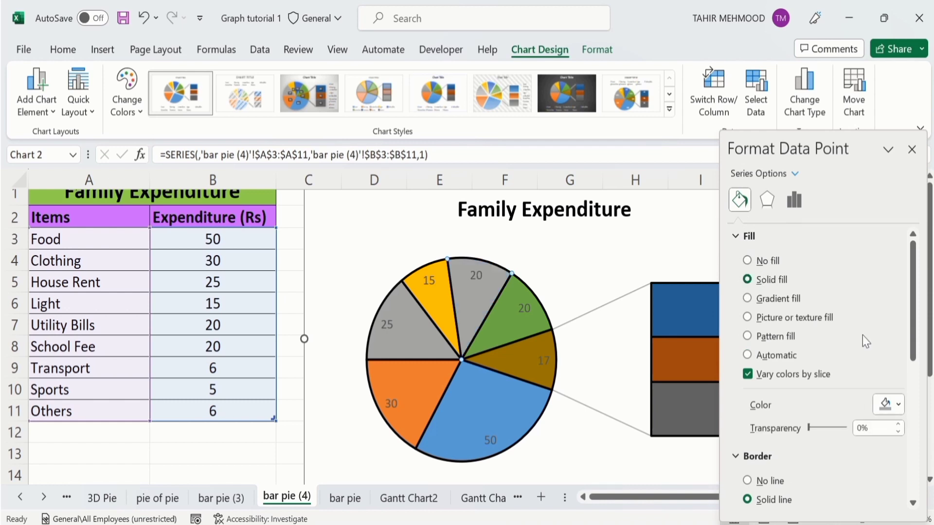
click(899, 403)
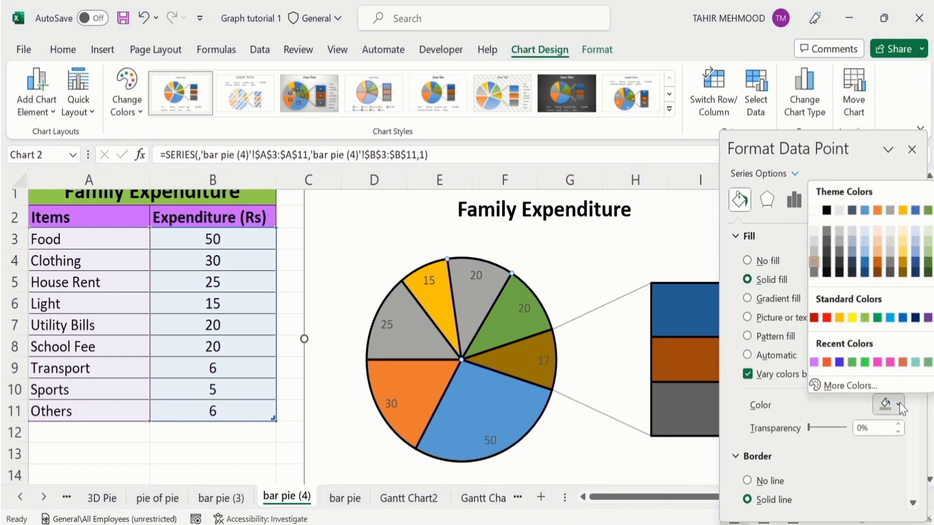
click(827, 362)
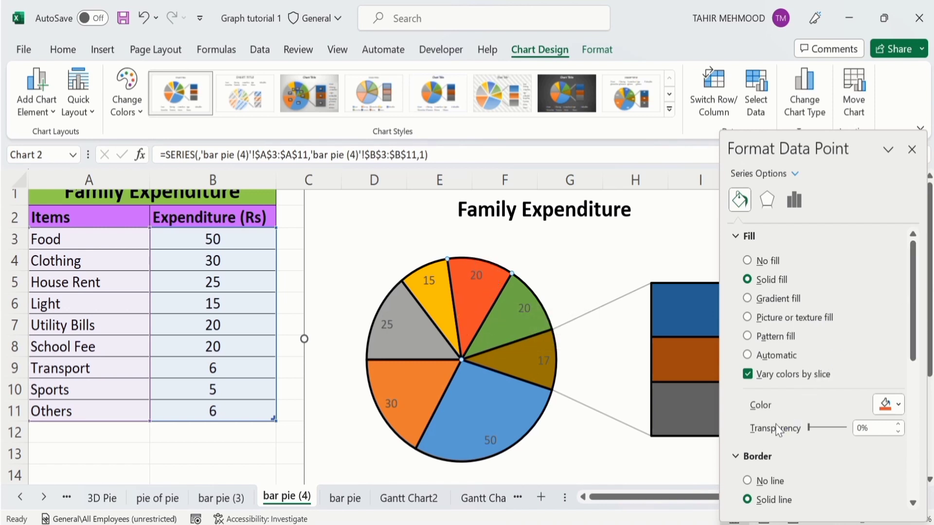
Step: Set the fill transparency of the Utility Bills slice to 21% and close the data point formatting
click(822, 428)
click(823, 428)
click(824, 429)
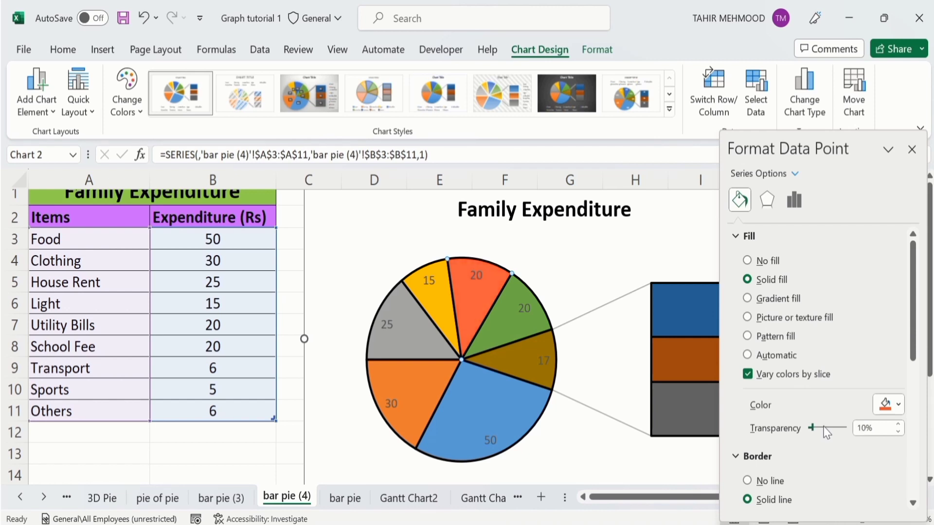
click(824, 429)
click(825, 429)
click(824, 429)
click(824, 429)
click(824, 428)
click(825, 428)
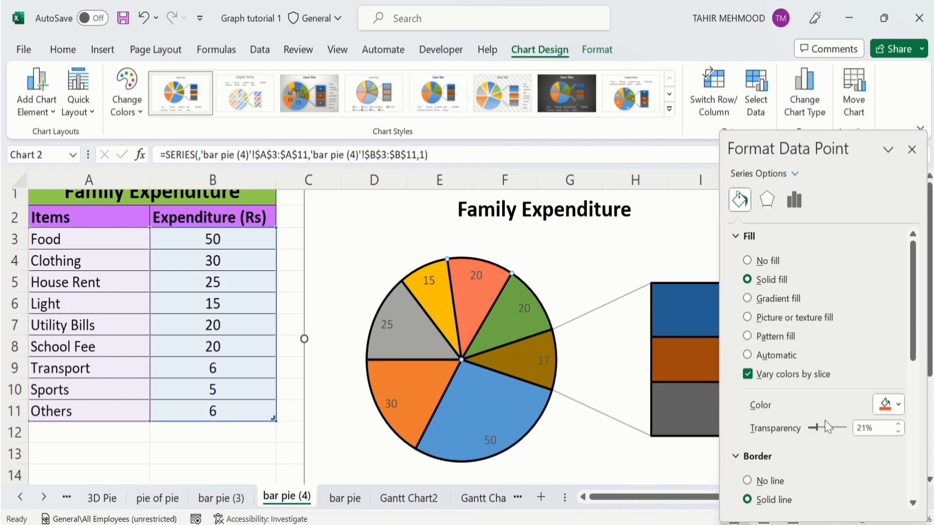
click(911, 150)
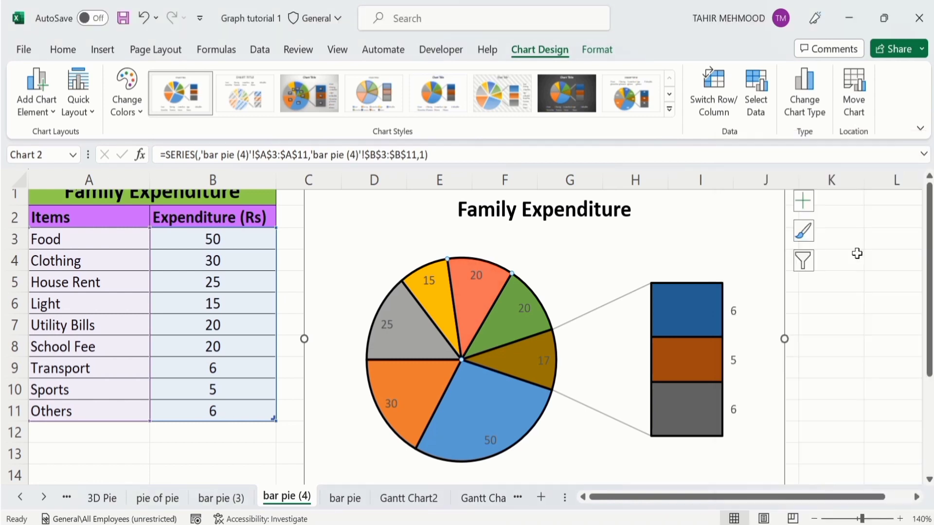
Step: Make all data labels of the chart bold with black font color
click(474, 275)
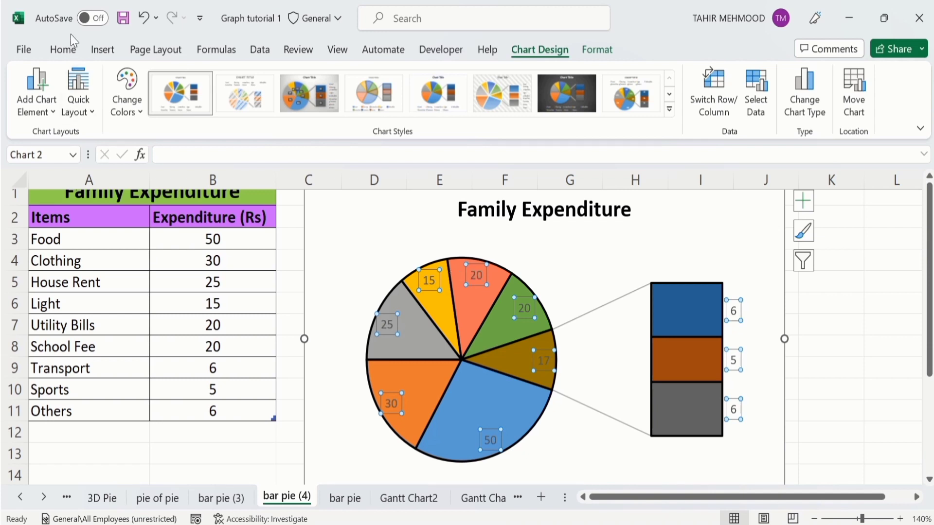
click(66, 50)
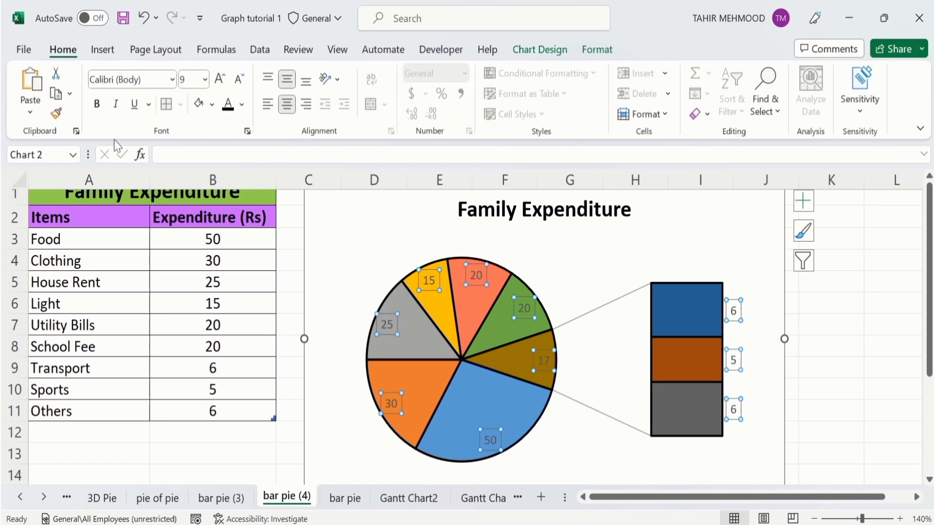
click(97, 106)
click(227, 105)
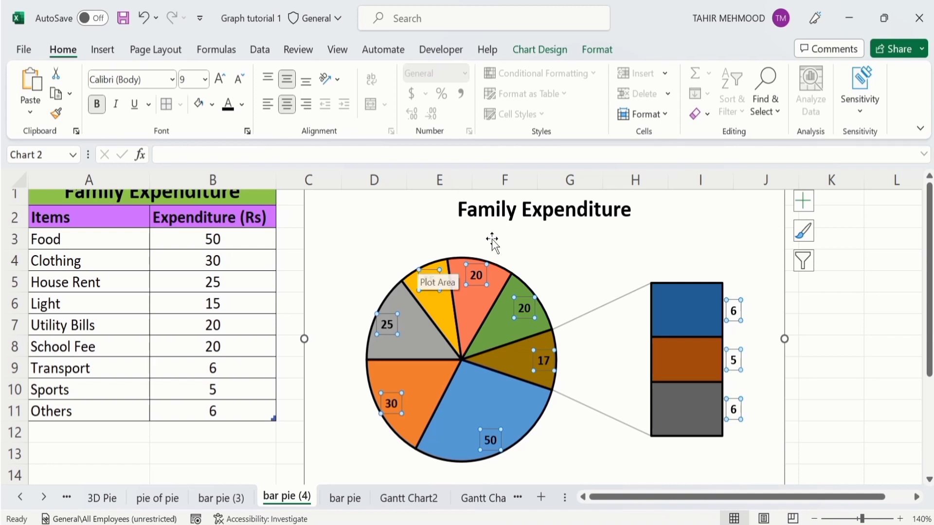
Step: Set the data labels to show category name and percentage instead of the value, with leader lines turned off
right_click(478, 278)
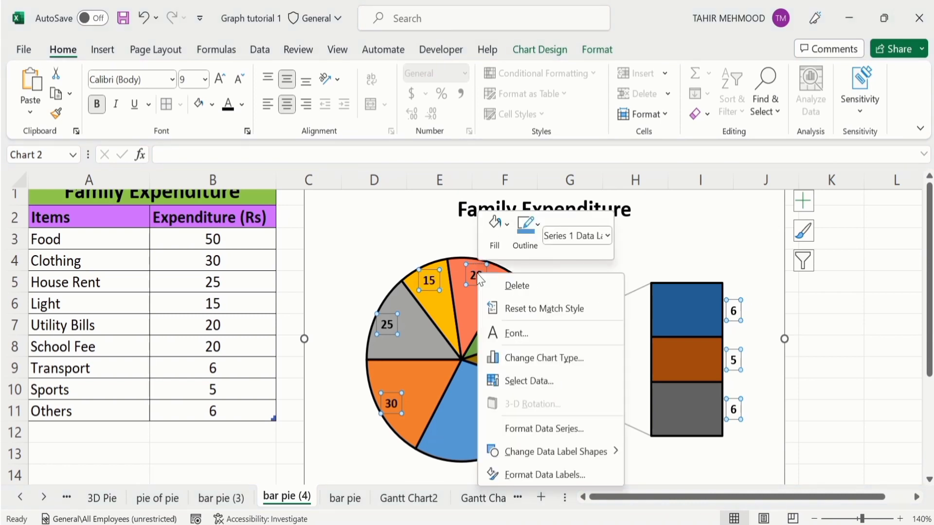
click(544, 479)
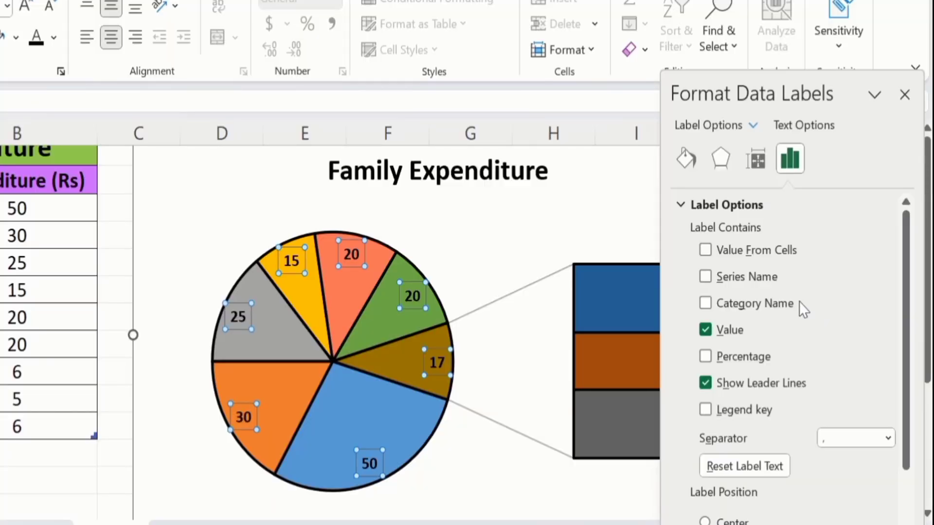
click(704, 355)
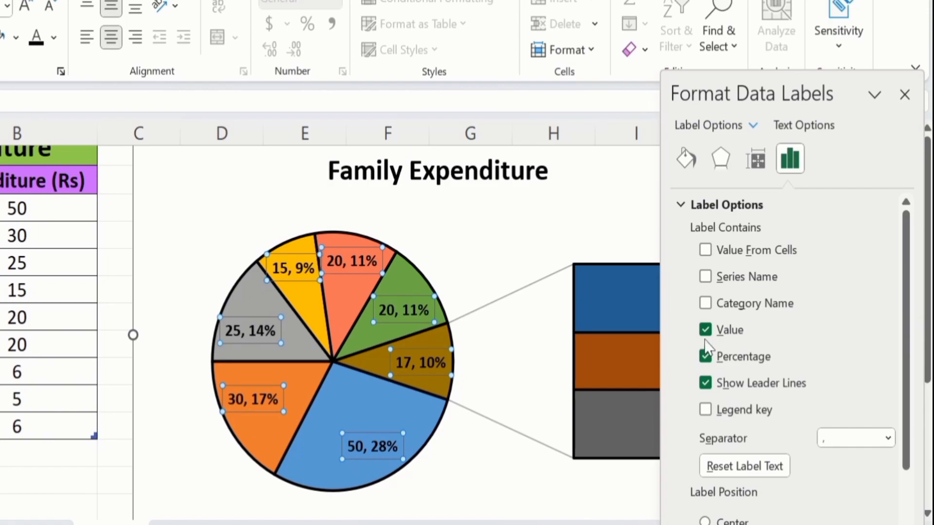
click(705, 330)
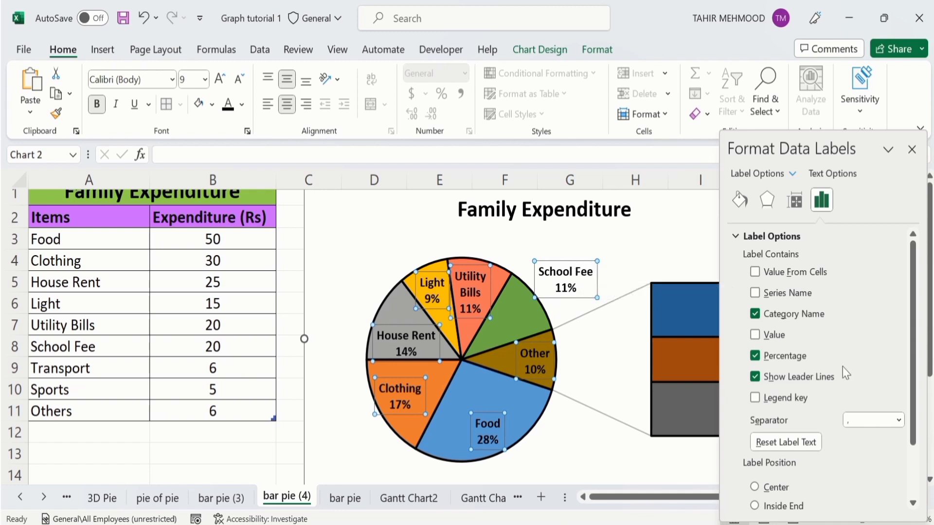
click(755, 377)
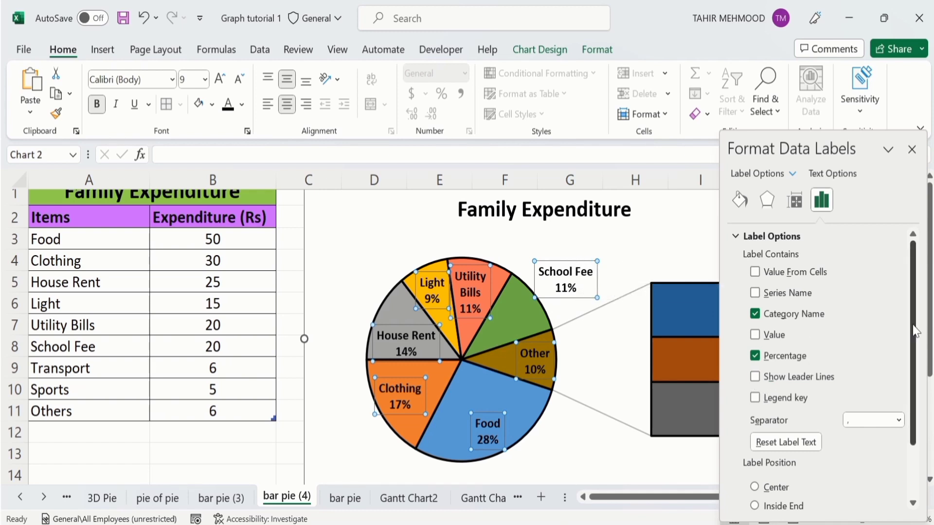
Step: Position the data labels at Inside End and close the label formatting
drag(916, 331, 917, 387)
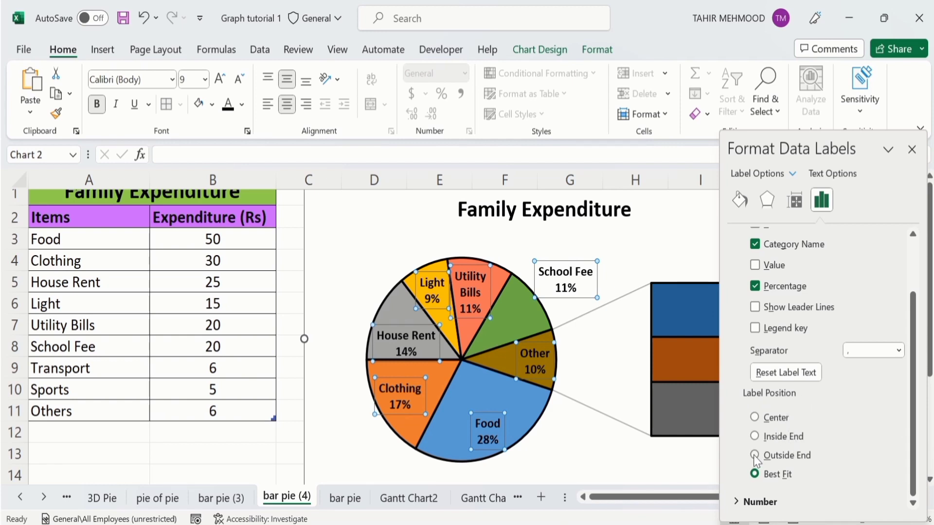
click(755, 436)
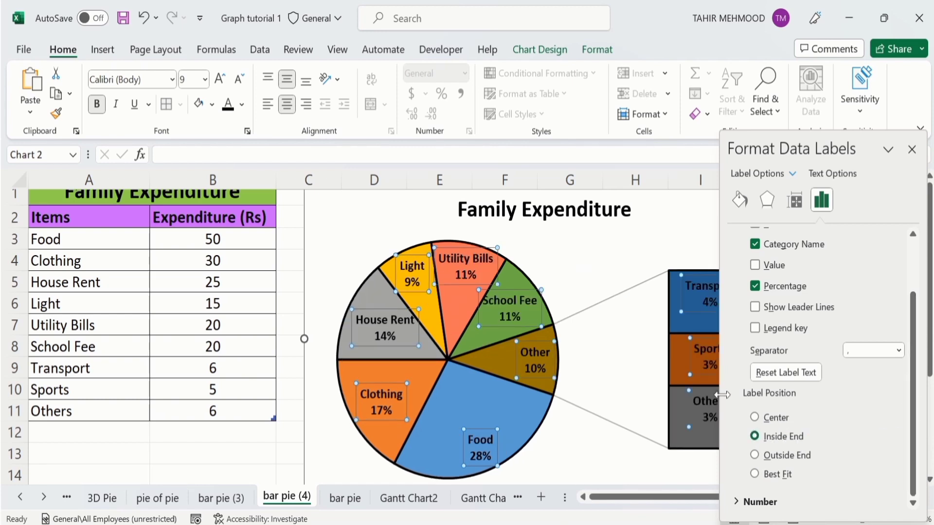
click(263, 452)
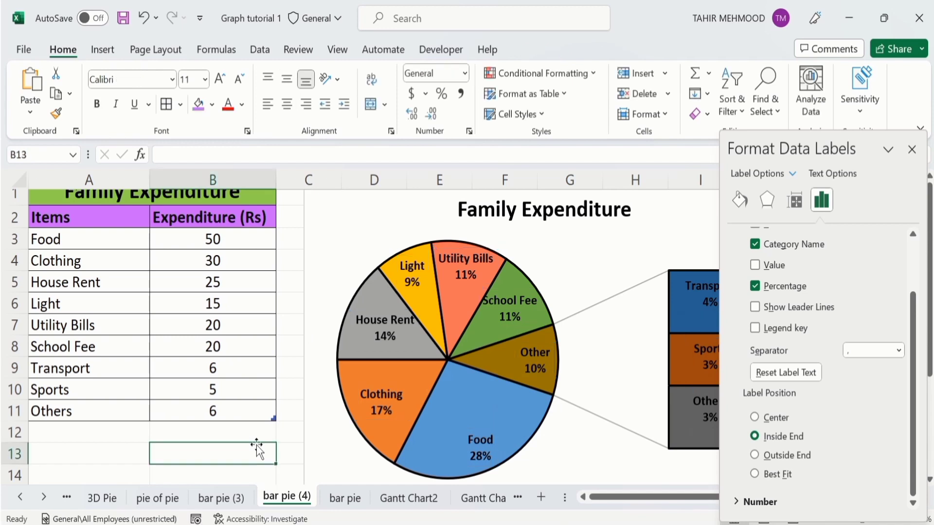
click(912, 149)
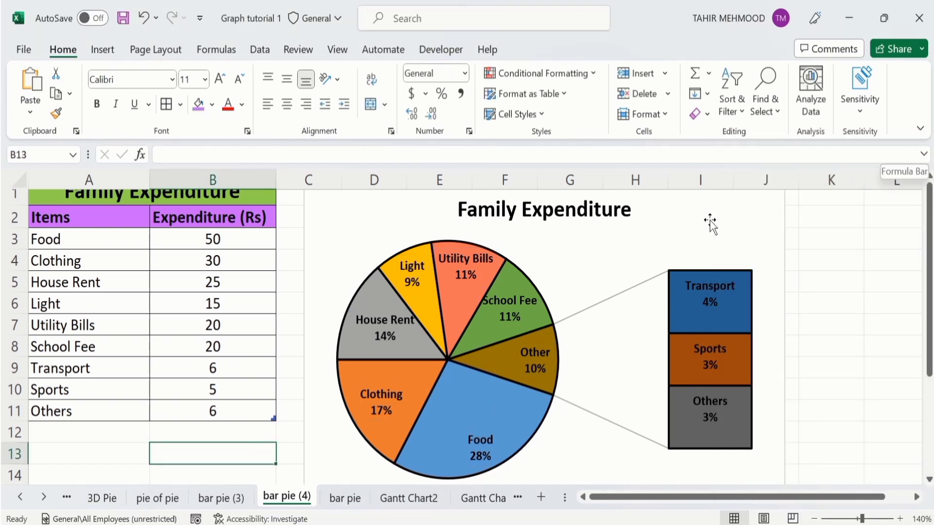
Step: Shift only the School Fee data label slightly so it sits within its green slice, and deselect the chart
click(509, 298)
click(509, 298)
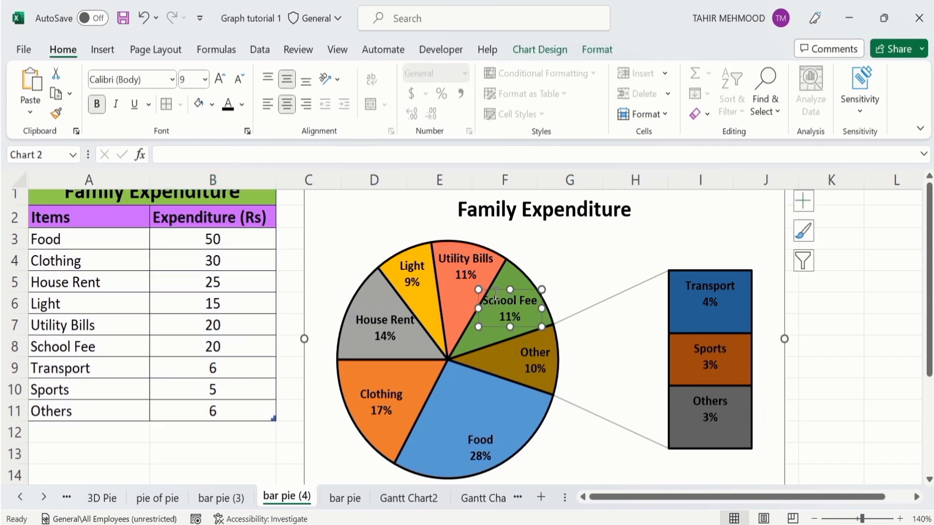
mouse_move(495, 288)
drag(494, 289, 504, 286)
click(807, 392)
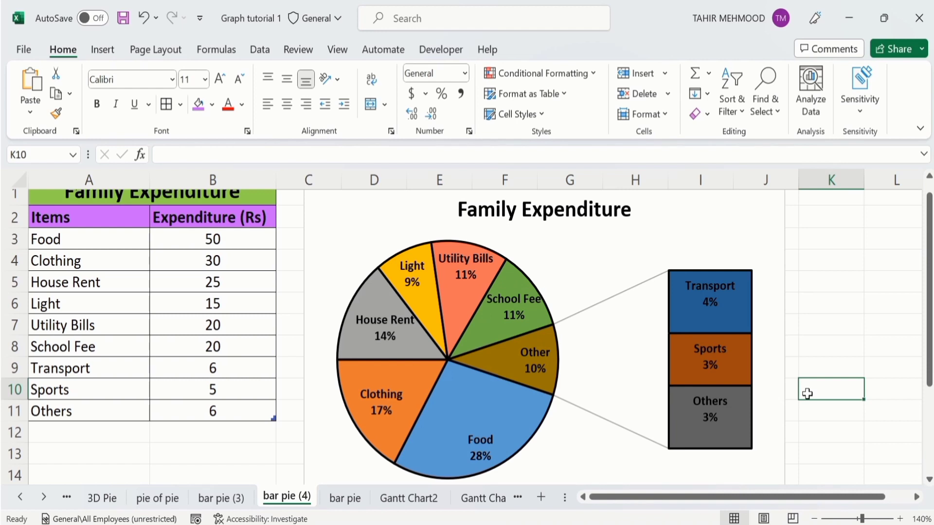